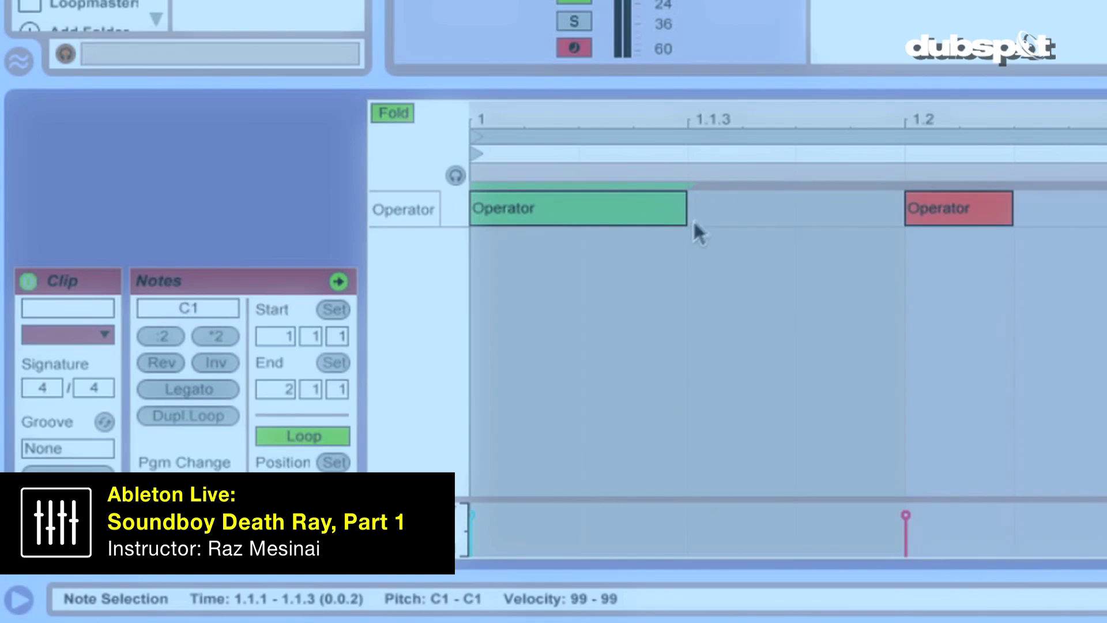
# Preview: lengthen the first kick note to 1.2, duplicate it, and place kick notes on each beat through 1.4.
pyautogui.moveTo(694, 223); pyautogui.dragTo(919, 235)
pyautogui.hotkey('ctrl', 'd')
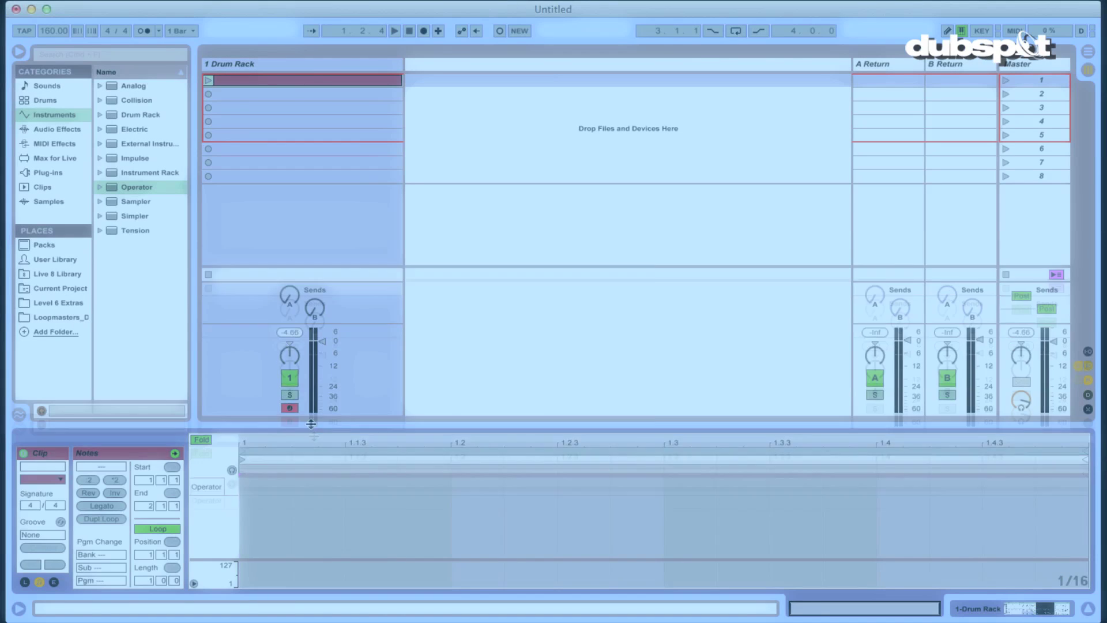
pyautogui.click(268, 420)
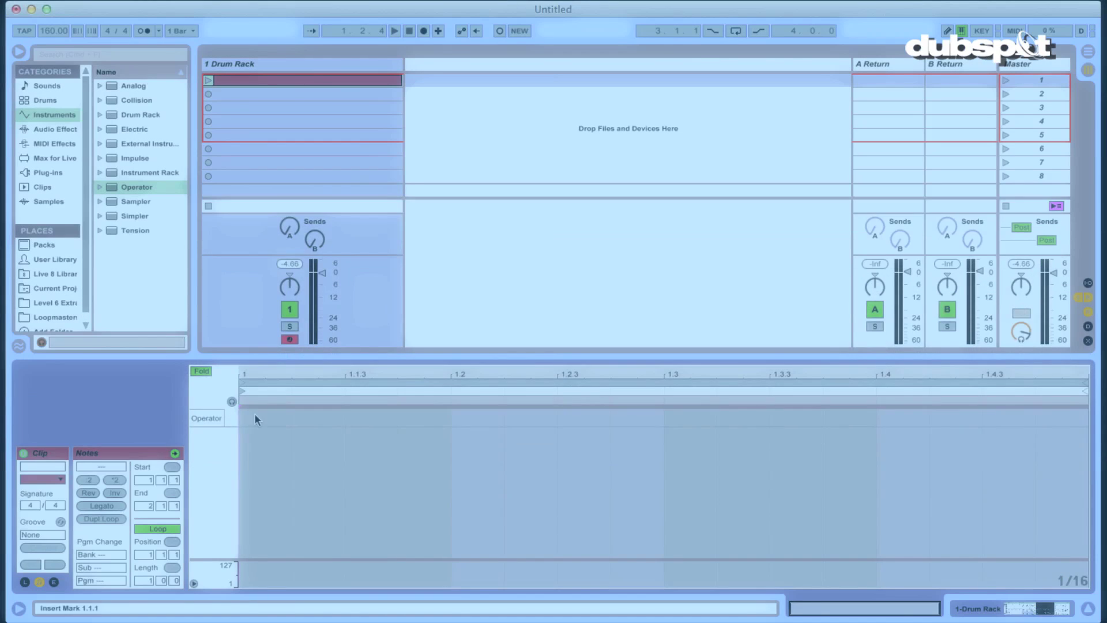
pyautogui.click(464, 419)
pyautogui.click(675, 425)
pyautogui.click(891, 419)
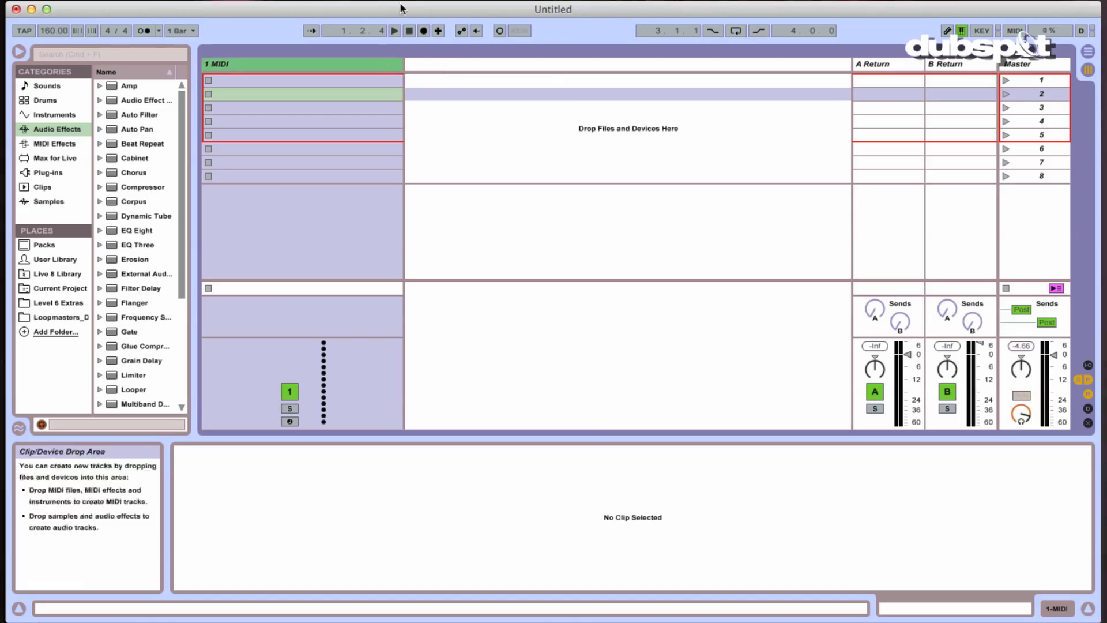
# Load a Drum Rack from Instruments onto the MIDI track and drag Operator onto its C1 pad.
pyautogui.click(137, 116)
pyautogui.scroll(-4, 138, 124)
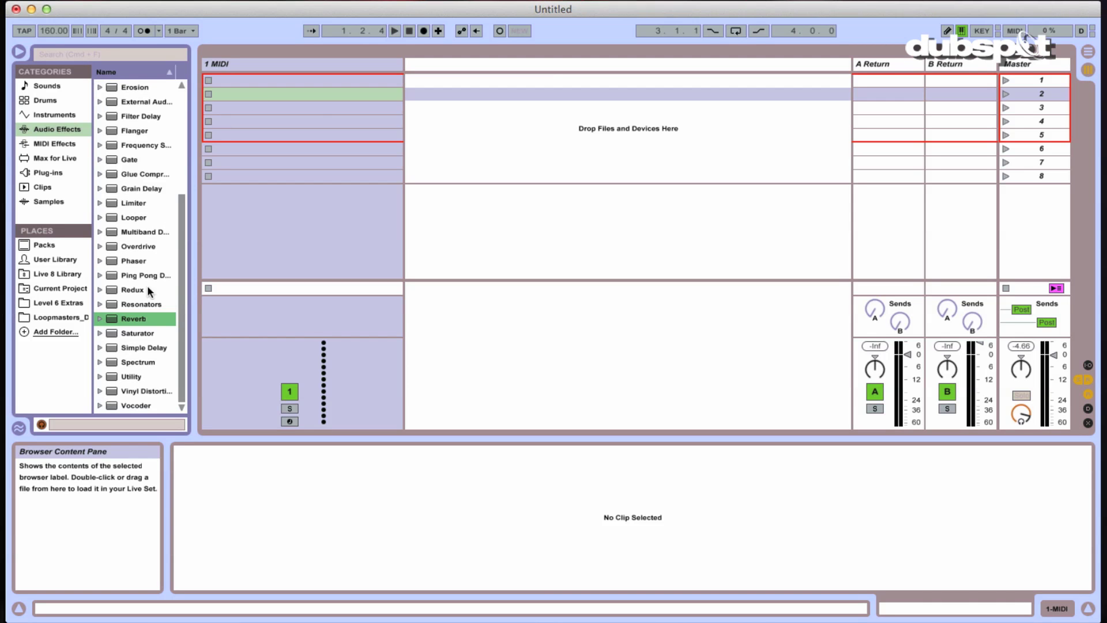
pyautogui.scroll(4, 143, 278)
pyautogui.click(63, 118)
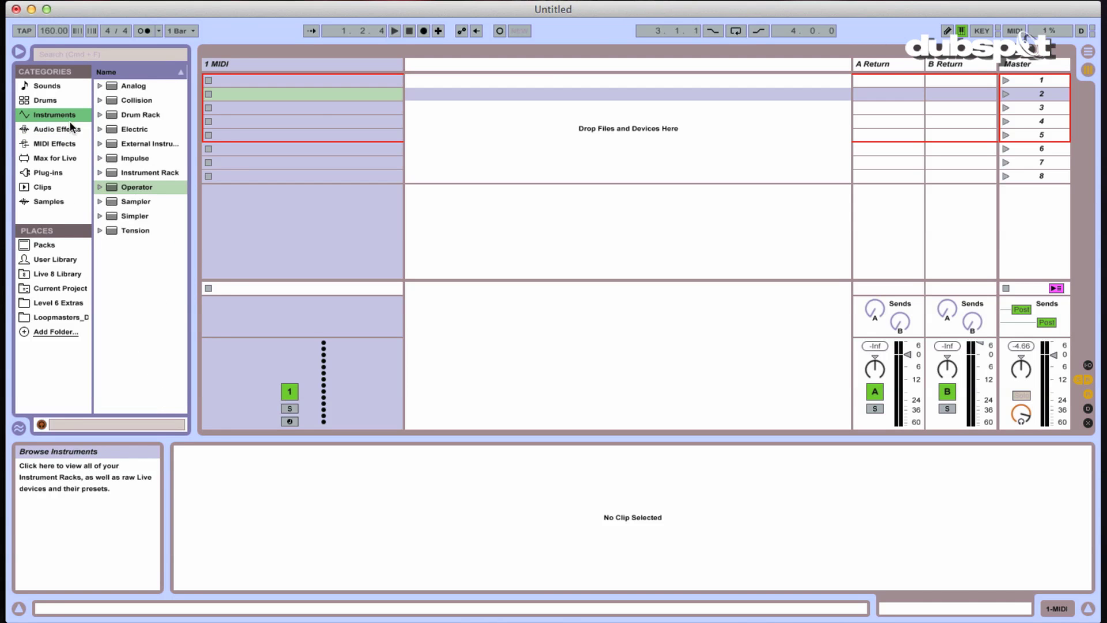
pyautogui.moveTo(130, 110); pyautogui.dragTo(258, 67)
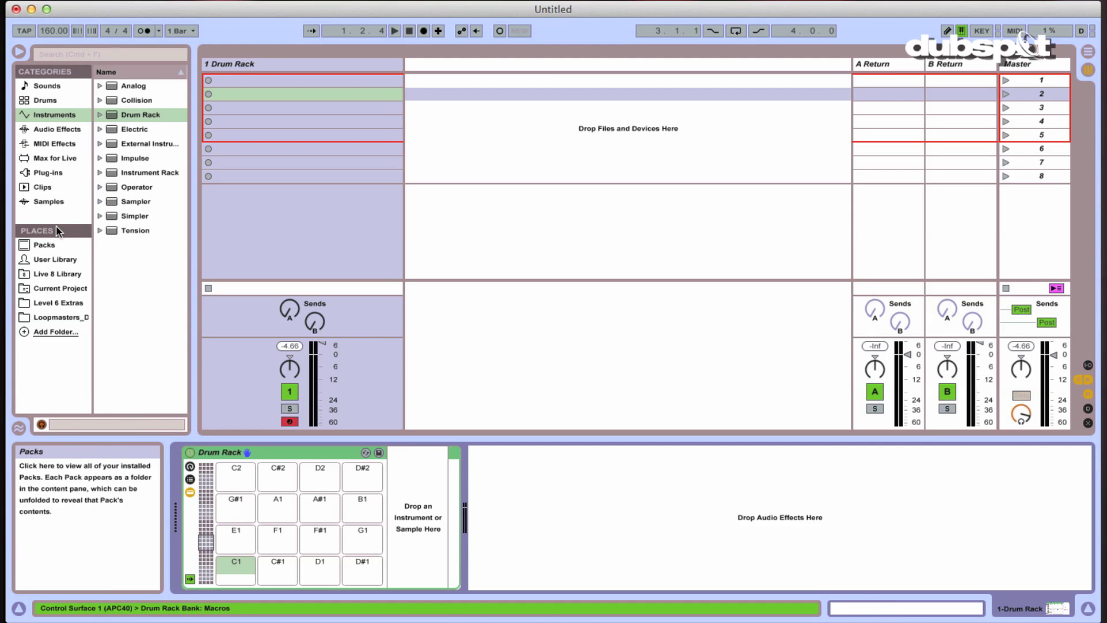
pyautogui.click(117, 188)
pyautogui.moveTo(117, 189); pyautogui.dragTo(212, 438)
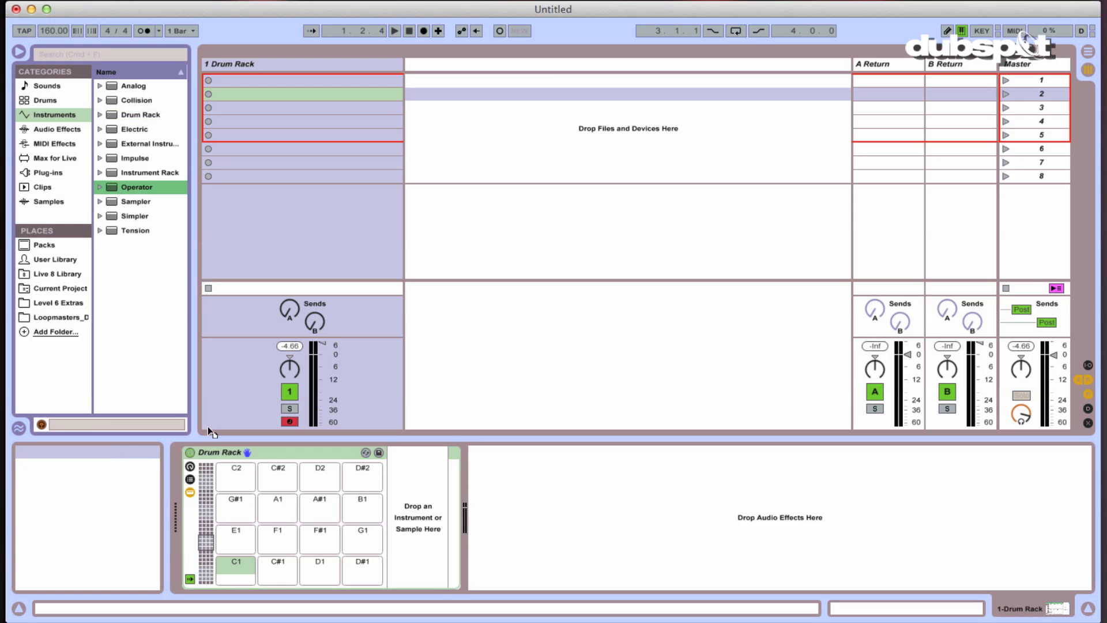
pyautogui.moveTo(233, 565); pyautogui.dragTo(234, 565)
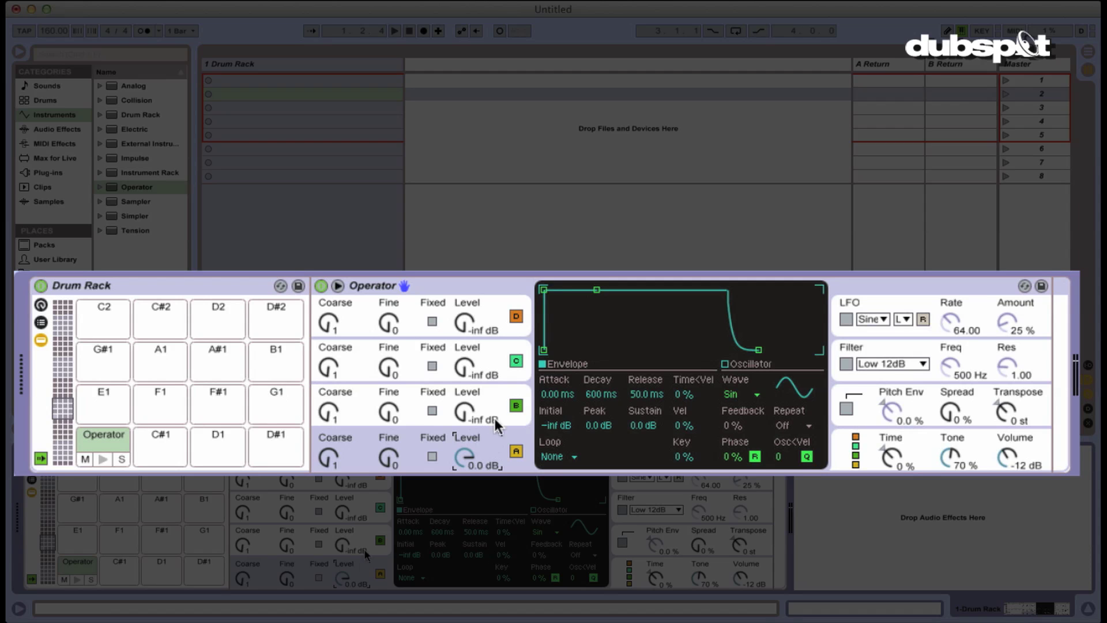
# Bring up Operator's Pitch Env section, switched on at +12 st with 0.0 % amount.
pyautogui.click(878, 404)
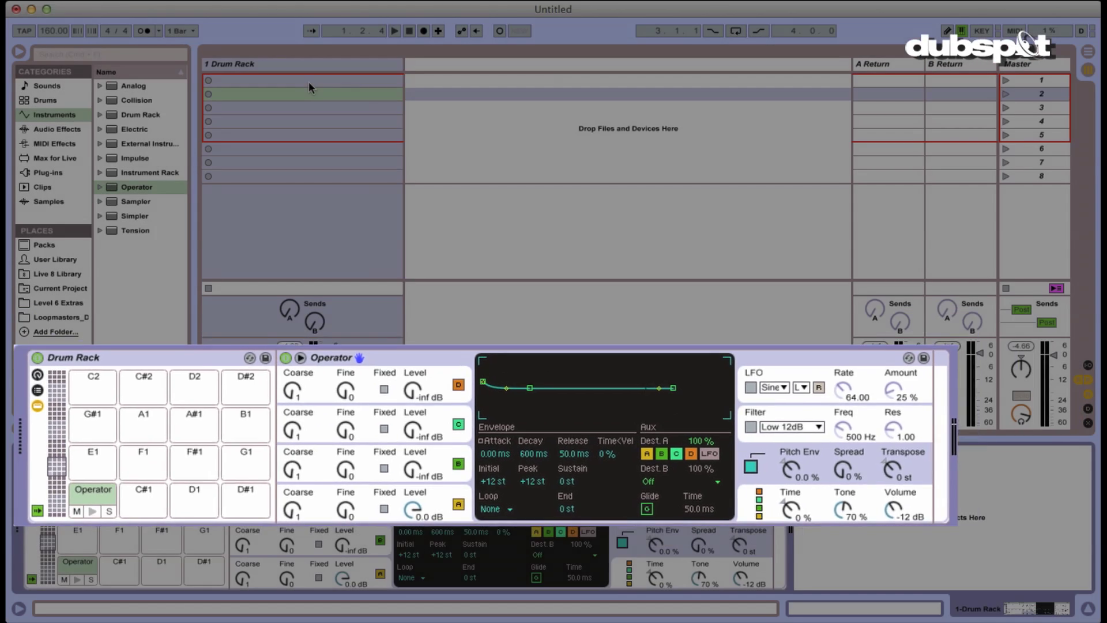
# Create an empty MIDI clip and draw C1 kick notes at 1.1, 1.2, 1.3 and 1.4.
pyautogui.doubleClick(309, 82)
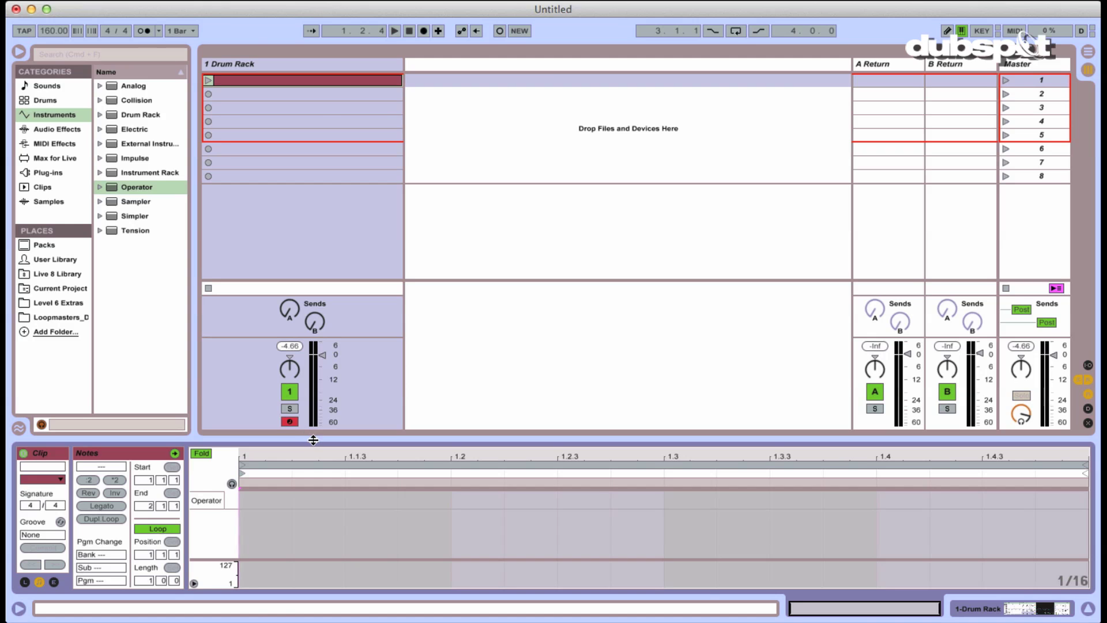
pyautogui.moveTo(313, 440); pyautogui.dragTo(313, 357)
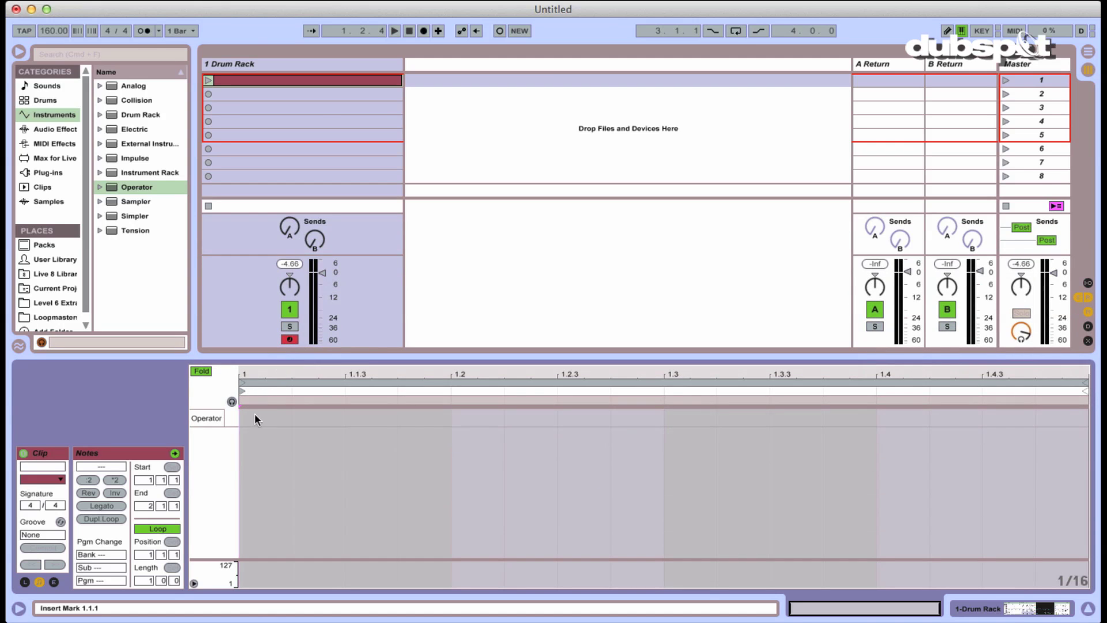
pyautogui.doubleClick(255, 416)
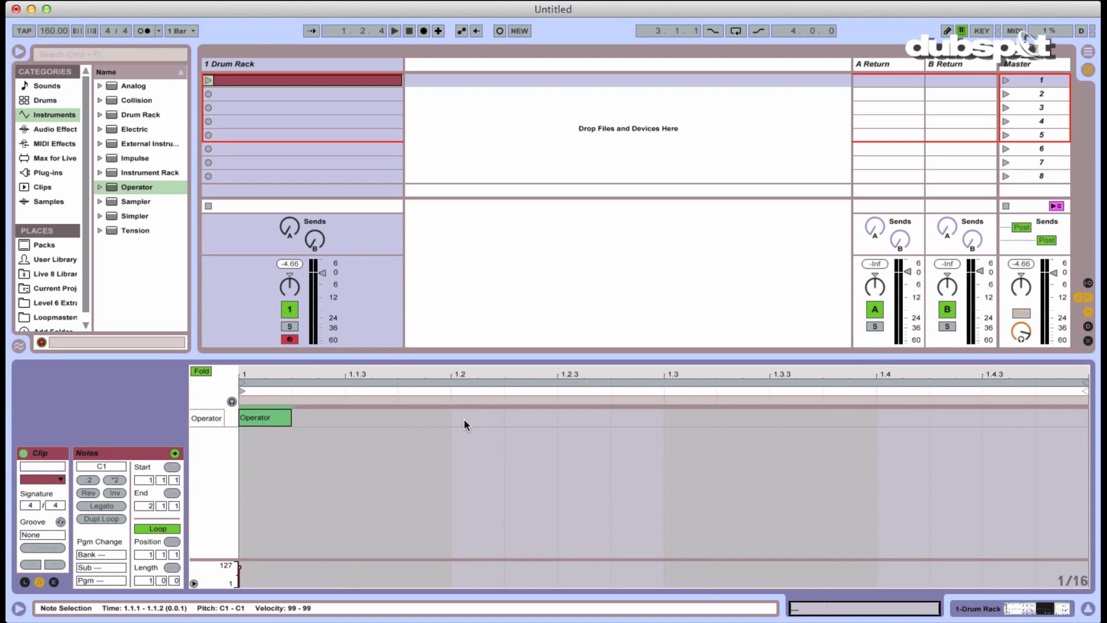
pyautogui.doubleClick(468, 420)
pyautogui.doubleClick(680, 421)
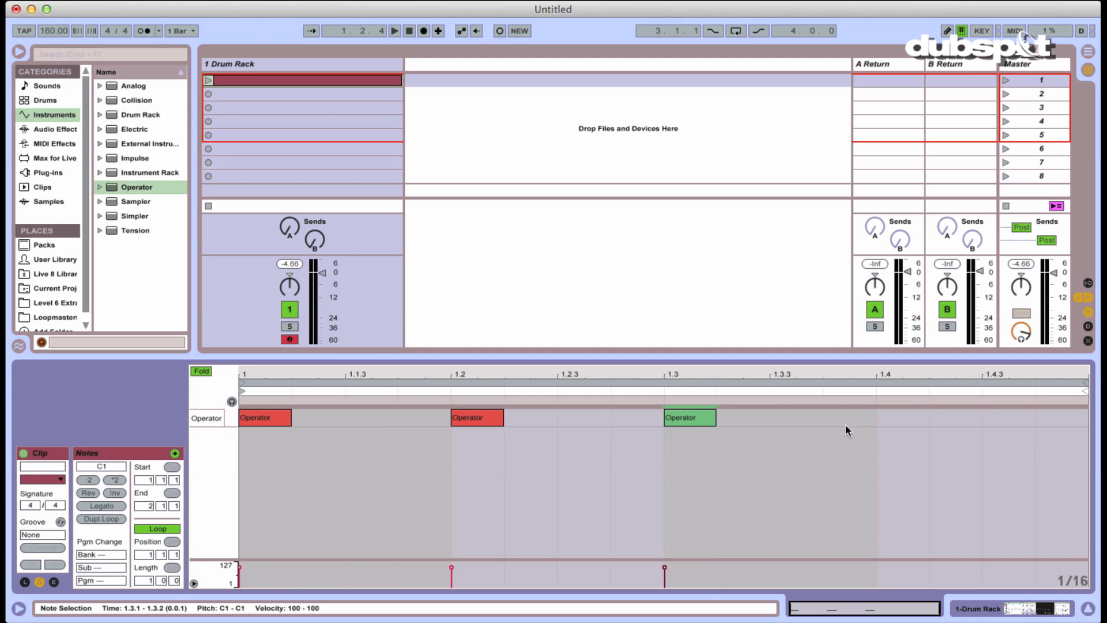
pyautogui.doubleClick(890, 420)
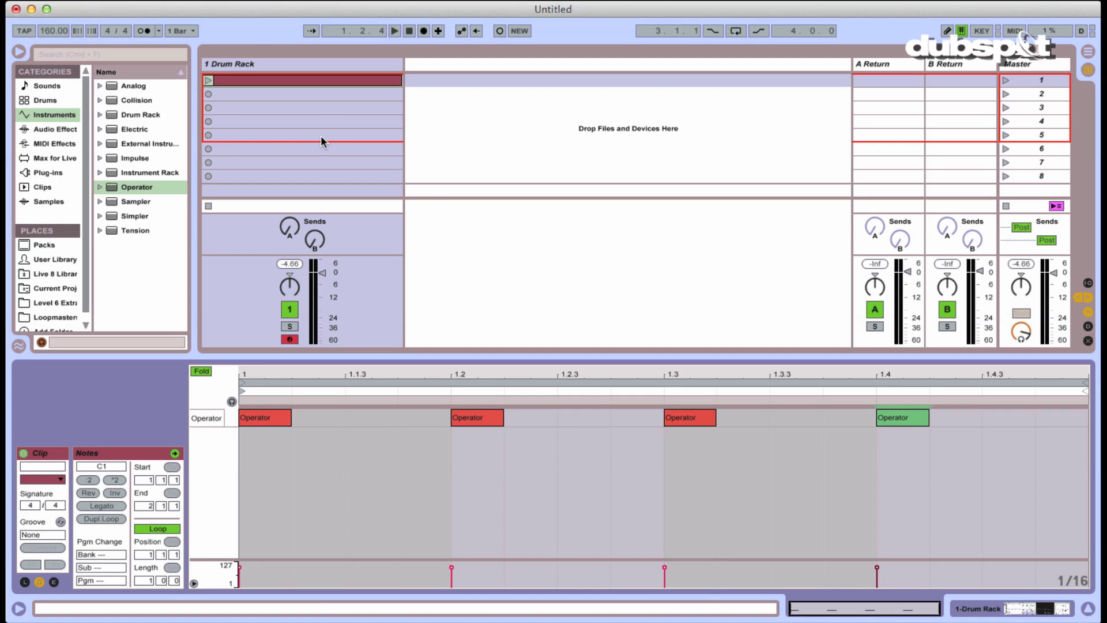
# Lengthen the first note to 1.2 and the second to 1.2.3, then launch the clip.
pyautogui.click(207, 79)
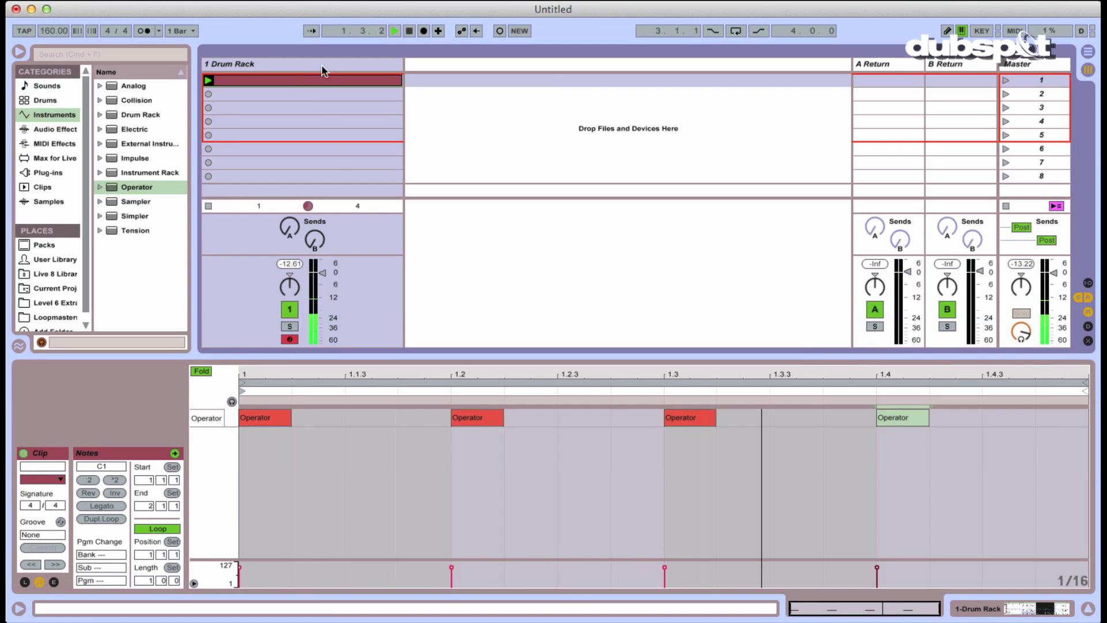
pyautogui.doubleClick(321, 64)
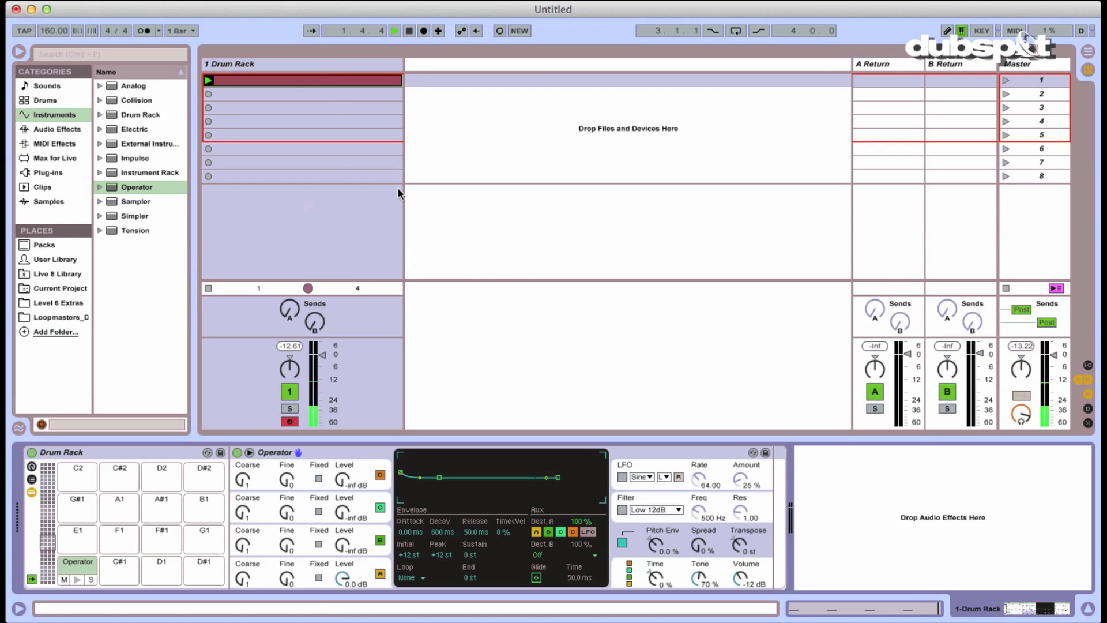
pyautogui.doubleClick(337, 79)
pyautogui.moveTo(290, 417); pyautogui.dragTo(362, 421)
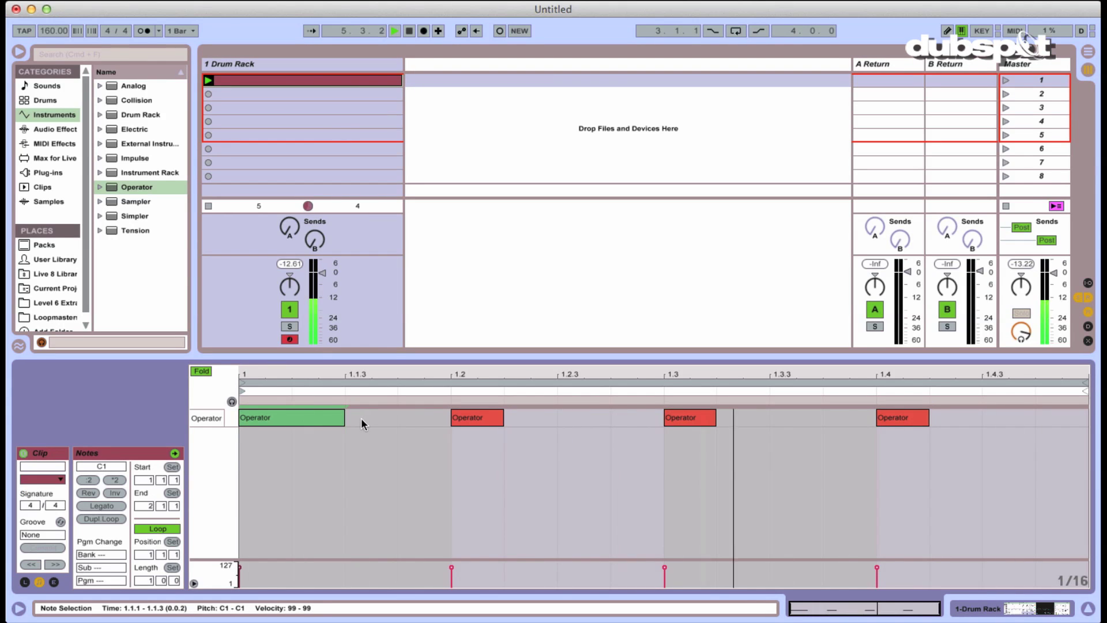
pyautogui.press('space')
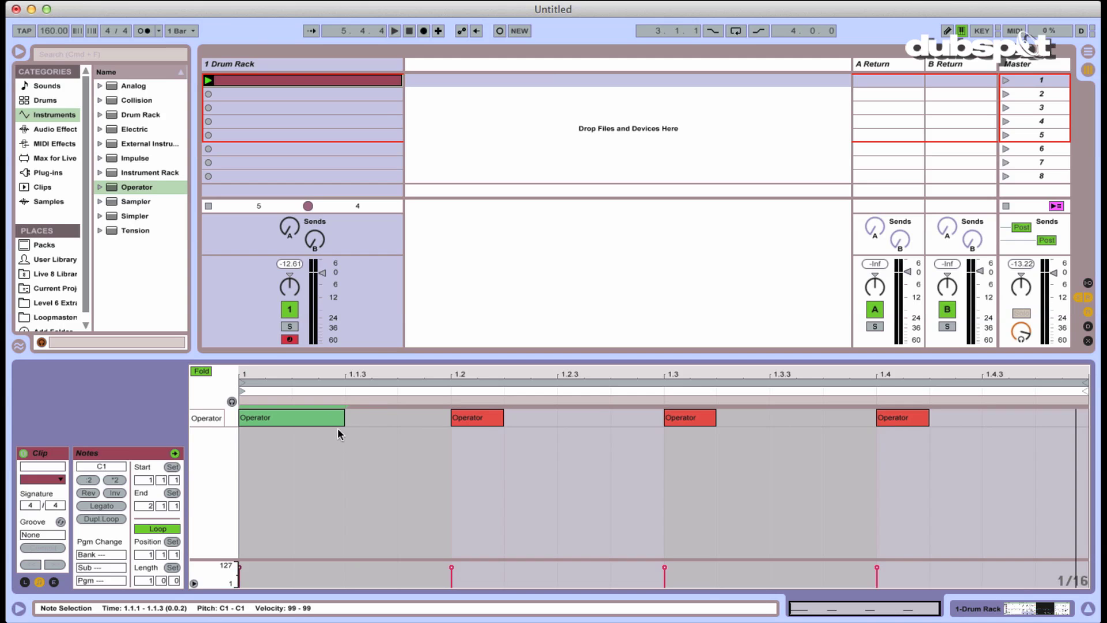
pyautogui.moveTo(347, 420); pyautogui.dragTo(425, 440)
pyautogui.moveTo(505, 422); pyautogui.dragTo(557, 430)
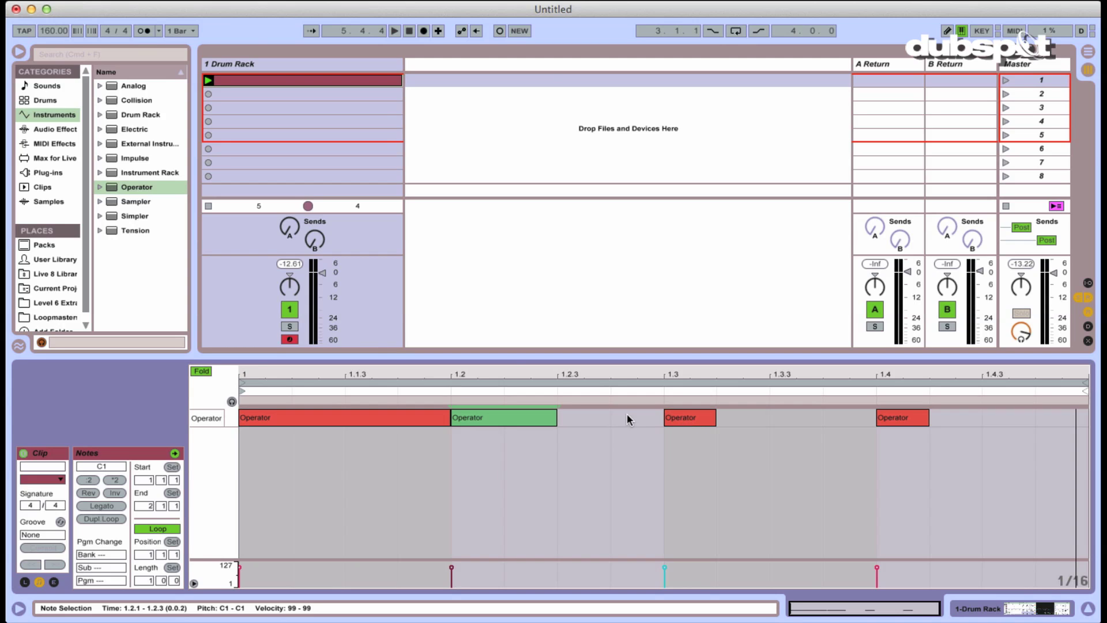
pyautogui.click(207, 80)
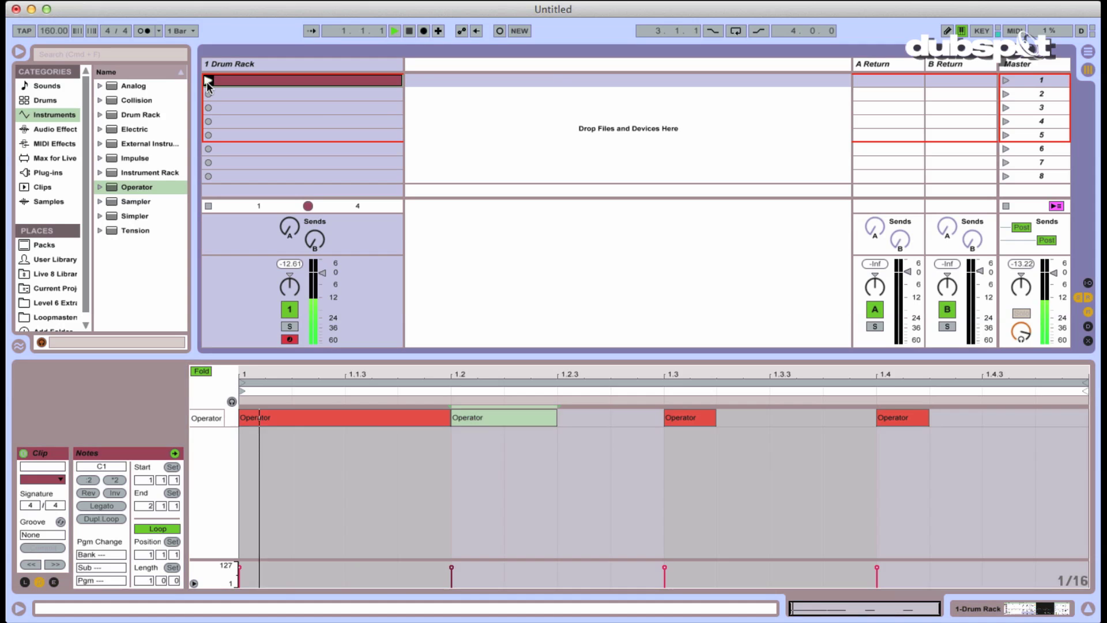
# Drop the pitch envelope sustain to -48 st and decay to 33.9 ms, with amount at 59 %.
pyautogui.click(249, 63)
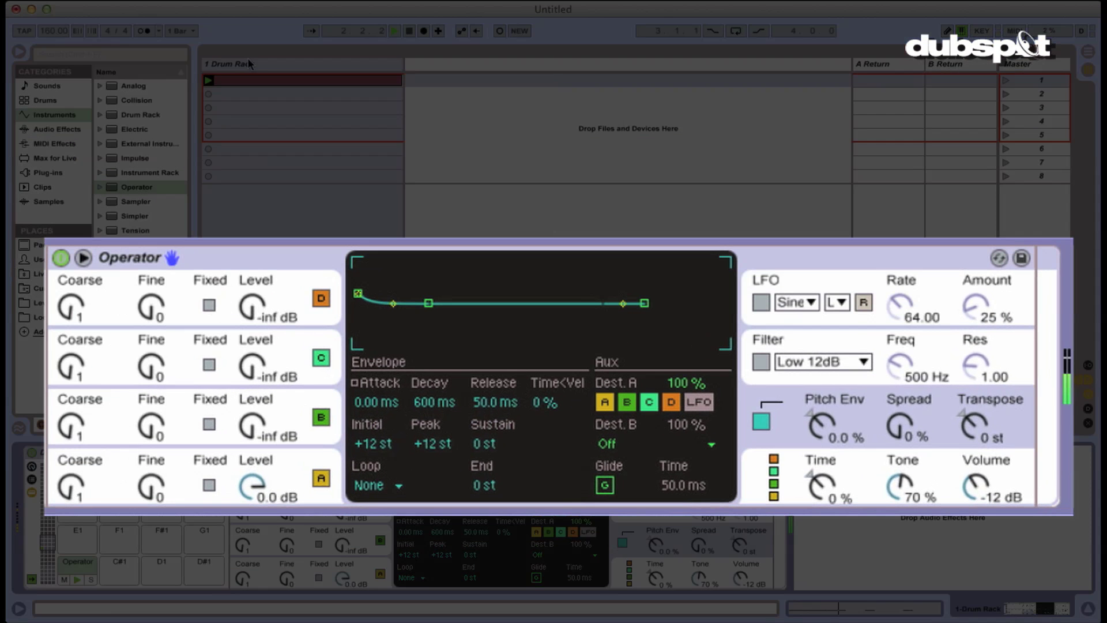
pyautogui.click(657, 545)
pyautogui.moveTo(656, 546); pyautogui.dragTo(656, 518)
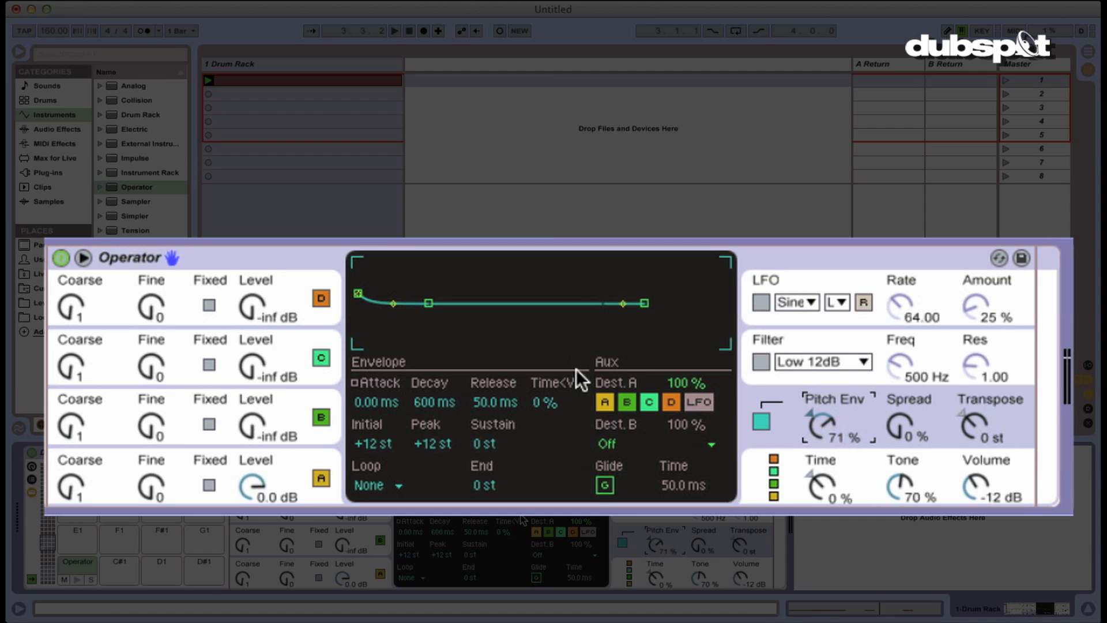
pyautogui.press('space')
pyautogui.press('space')
pyautogui.press('space')
pyautogui.moveTo(483, 441); pyautogui.dragTo(484, 496)
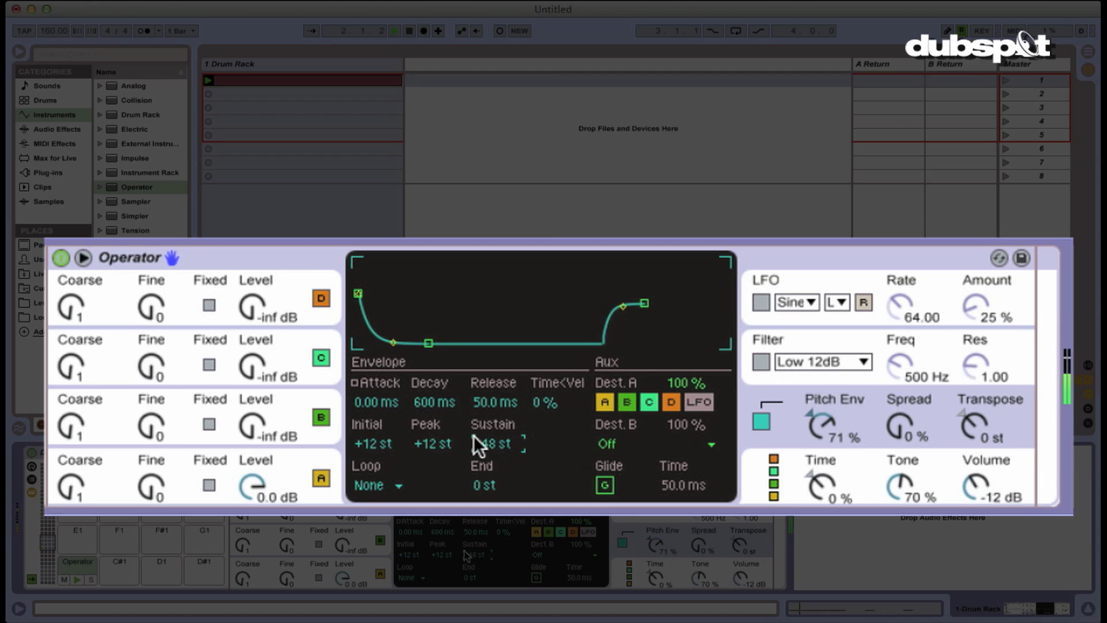
pyautogui.moveTo(445, 398); pyautogui.dragTo(445, 484)
pyautogui.moveTo(819, 434)
pyautogui.mouseDown()
pyautogui.moveTo(818, 457)
pyautogui.moveTo(819, 434)
pyautogui.mouseUp()
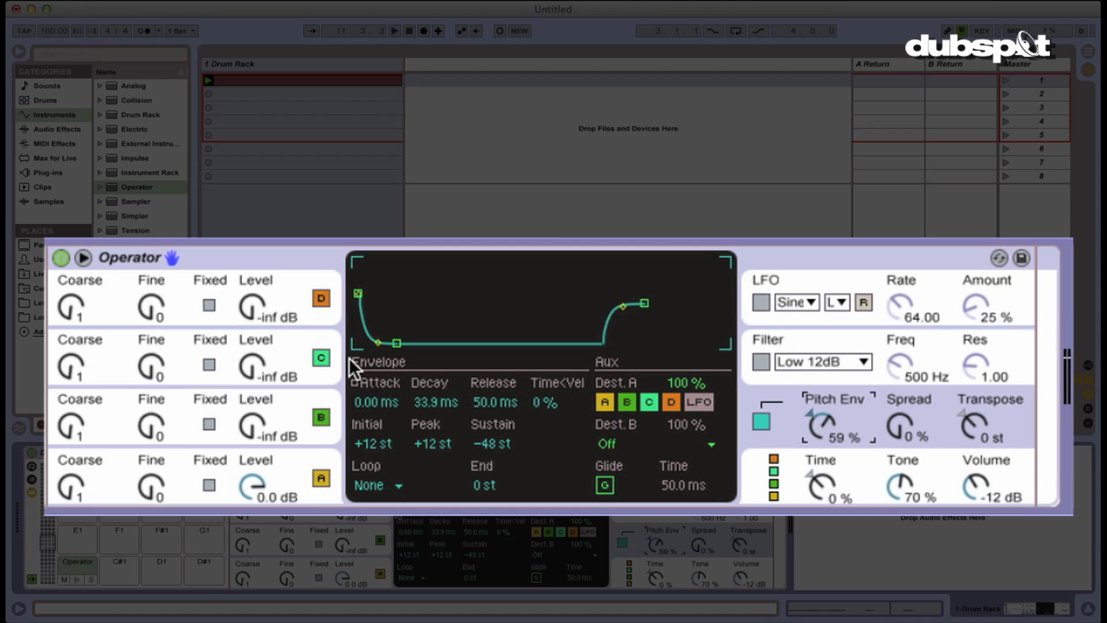
# Drag operator A's release breakpoint out to 168 ms and audition the kick.
pyautogui.click(284, 455)
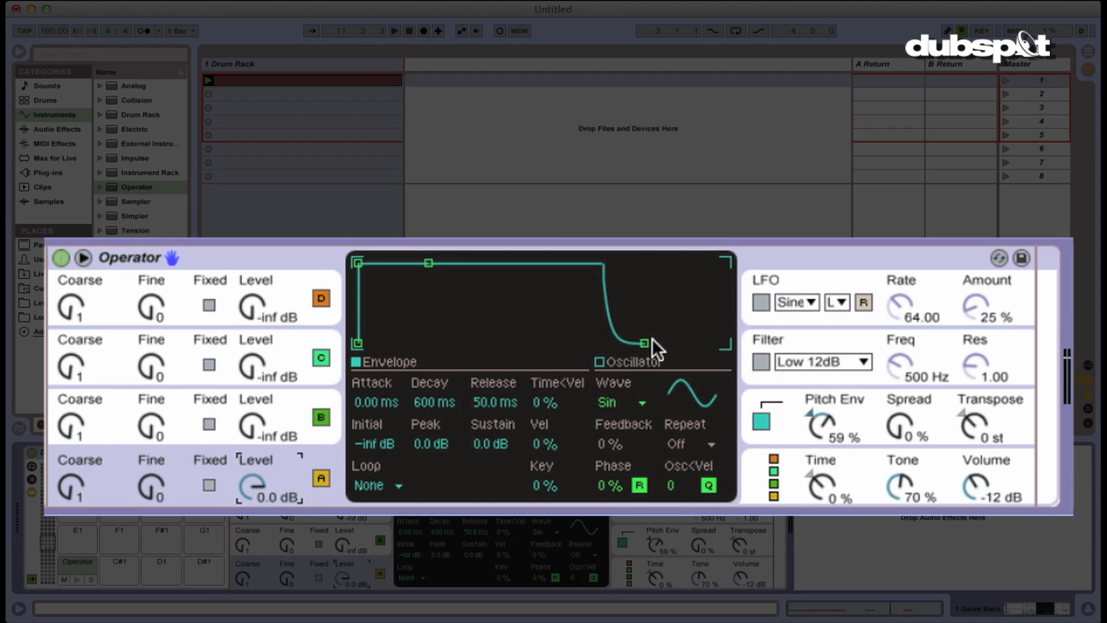
pyautogui.moveTo(650, 340)
pyautogui.mouseDown()
pyautogui.moveTo(664, 341)
pyautogui.moveTo(652, 342)
pyautogui.mouseUp()
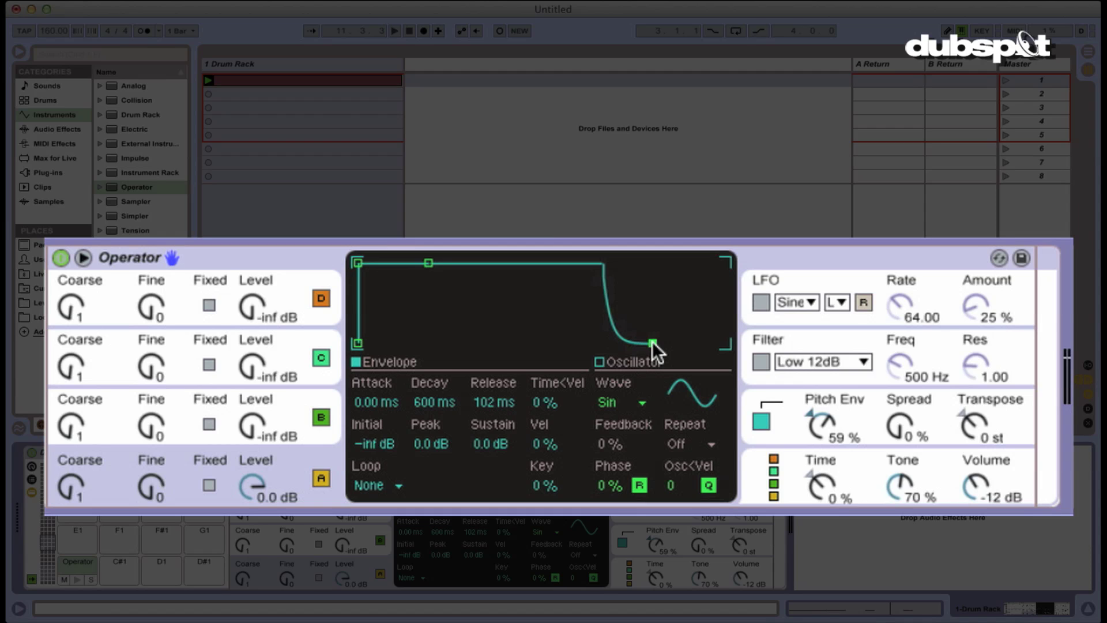
pyautogui.moveTo(652, 342); pyautogui.dragTo(657, 341)
pyautogui.press('space')
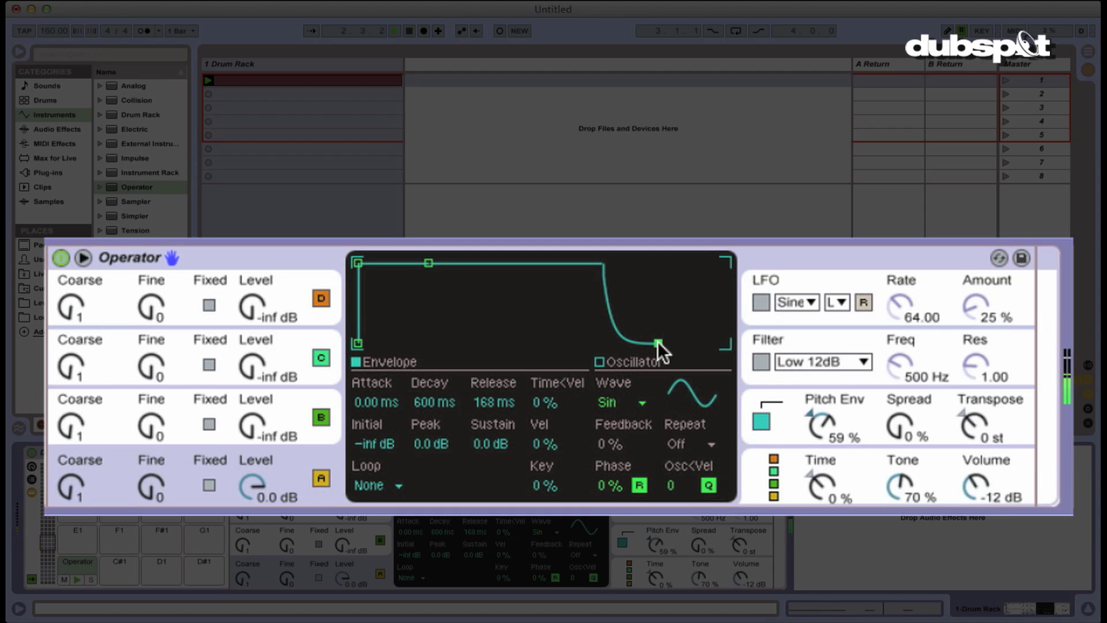
pyautogui.press('space')
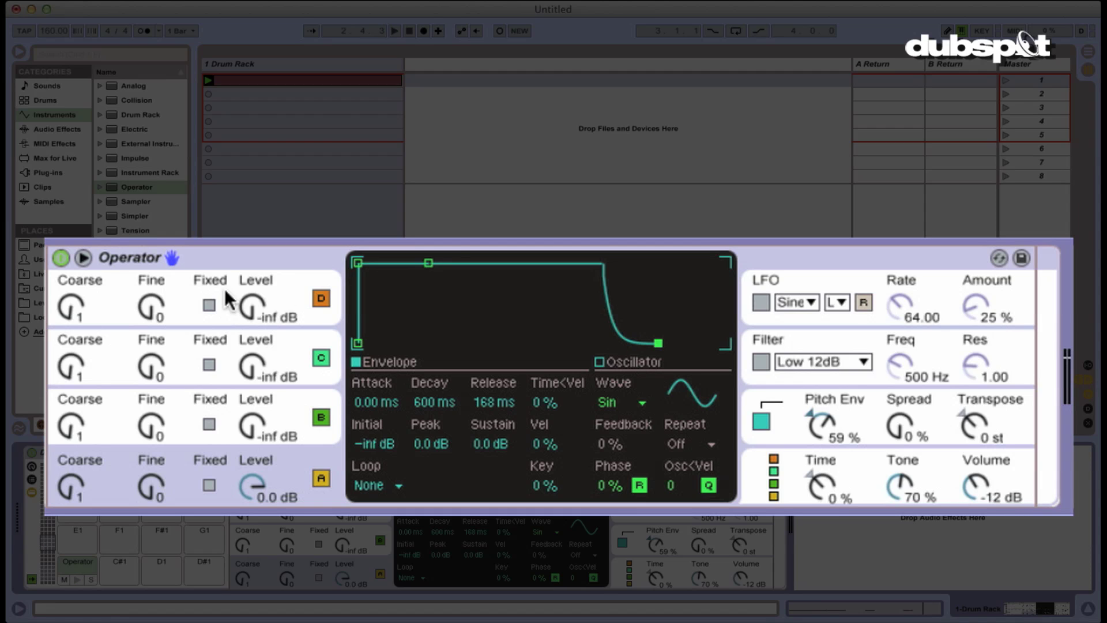
# Switch Operator to the algorithm with four parallel oscillators.
pyautogui.click(272, 399)
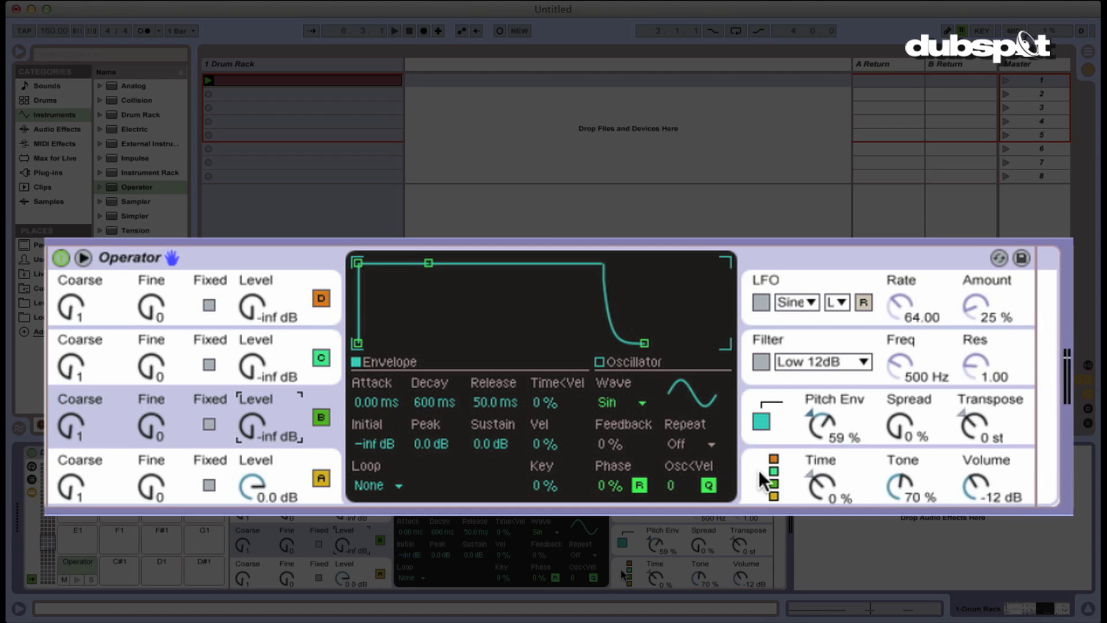
pyautogui.click(774, 475)
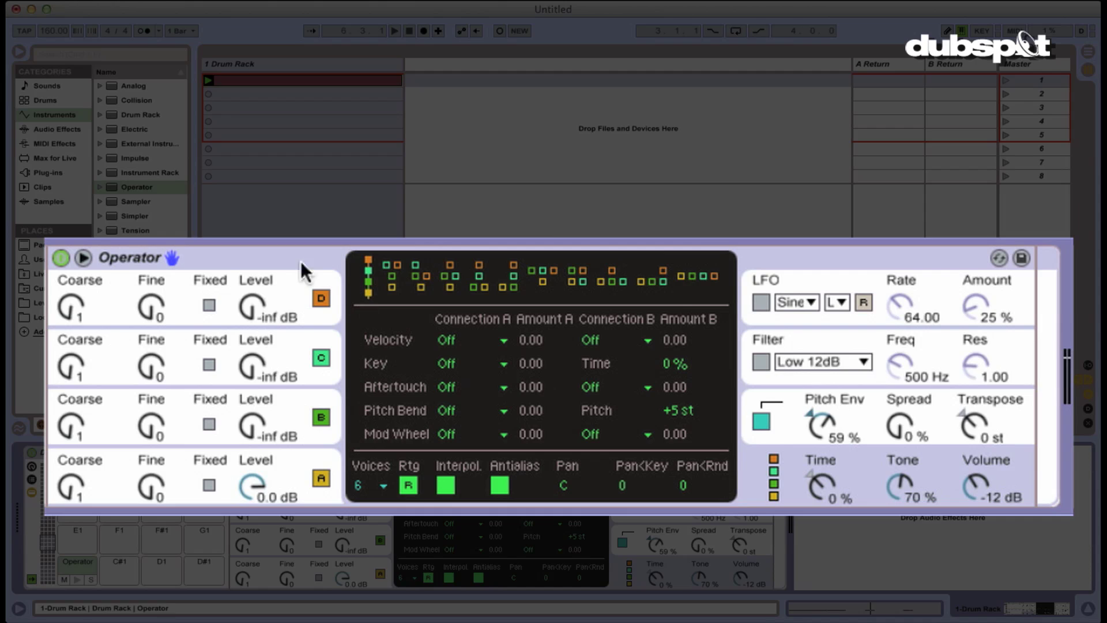
pyautogui.click(699, 279)
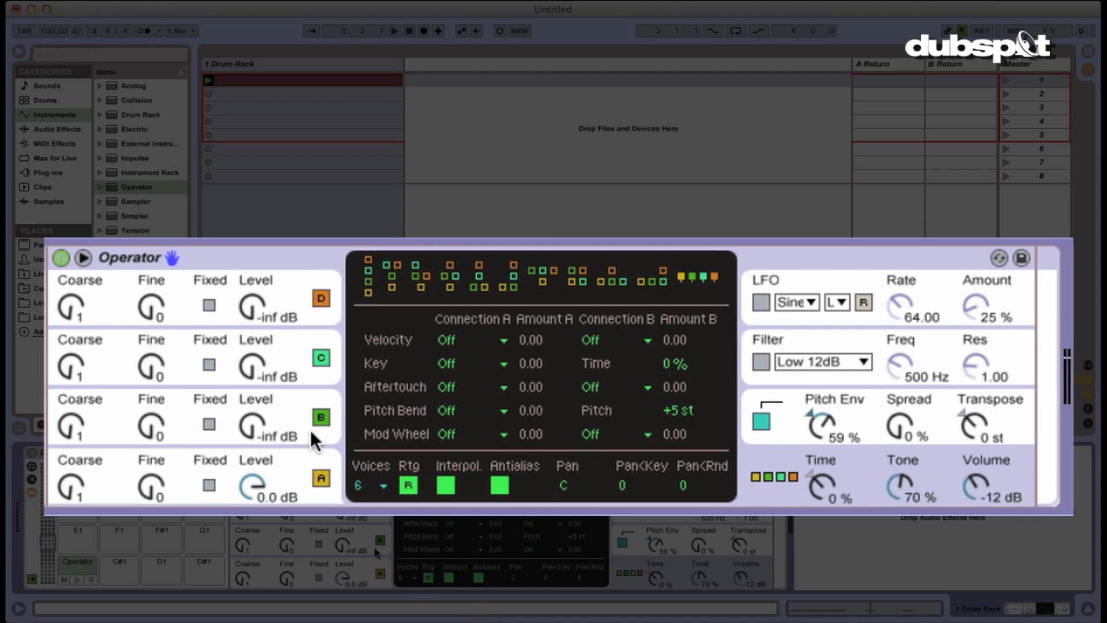
# Raise oscillator B's level to 0.0 dB and its feedback to 100 %, auditioning the result.
pyautogui.click(256, 410)
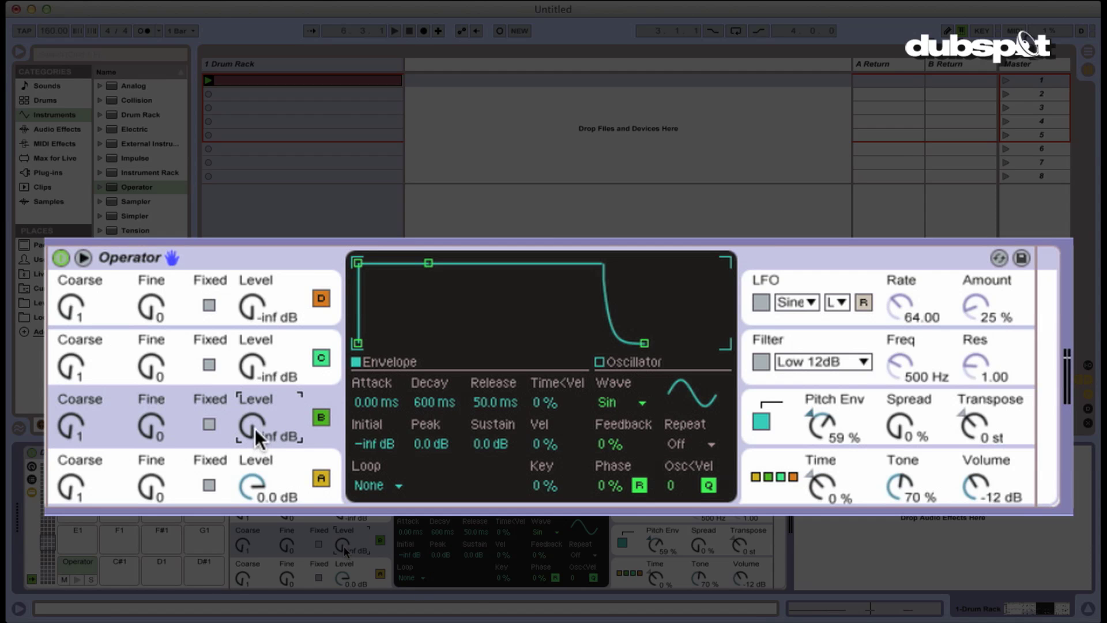
pyautogui.moveTo(254, 428); pyautogui.dragTo(267, 398)
pyautogui.press('space')
pyautogui.click(138, 441)
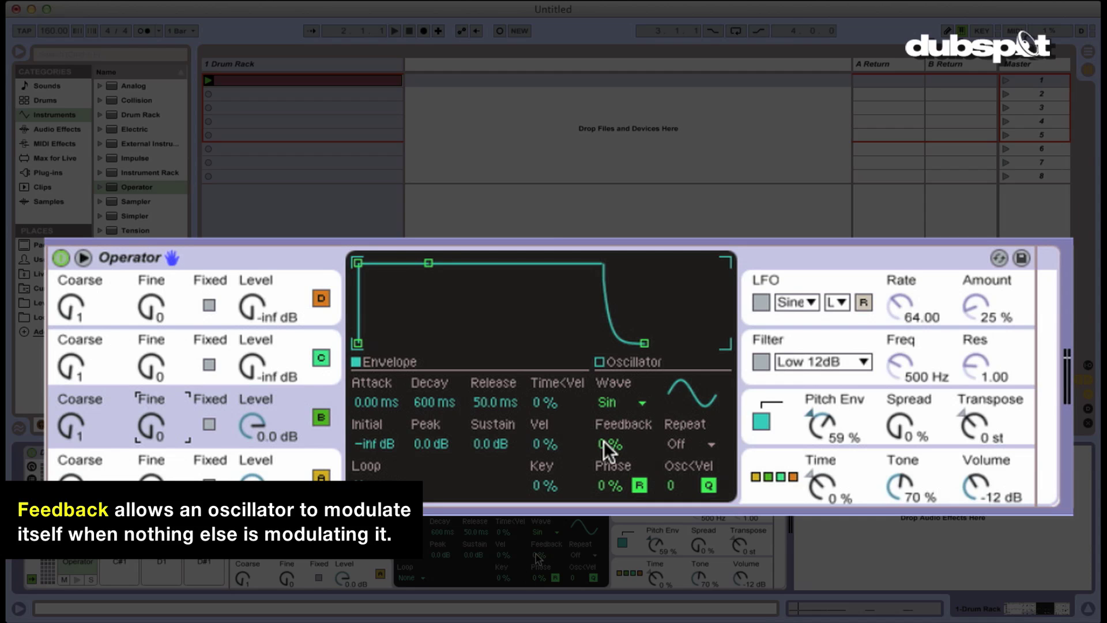
pyautogui.moveTo(604, 441); pyautogui.dragTo(604, 326)
pyautogui.press('space')
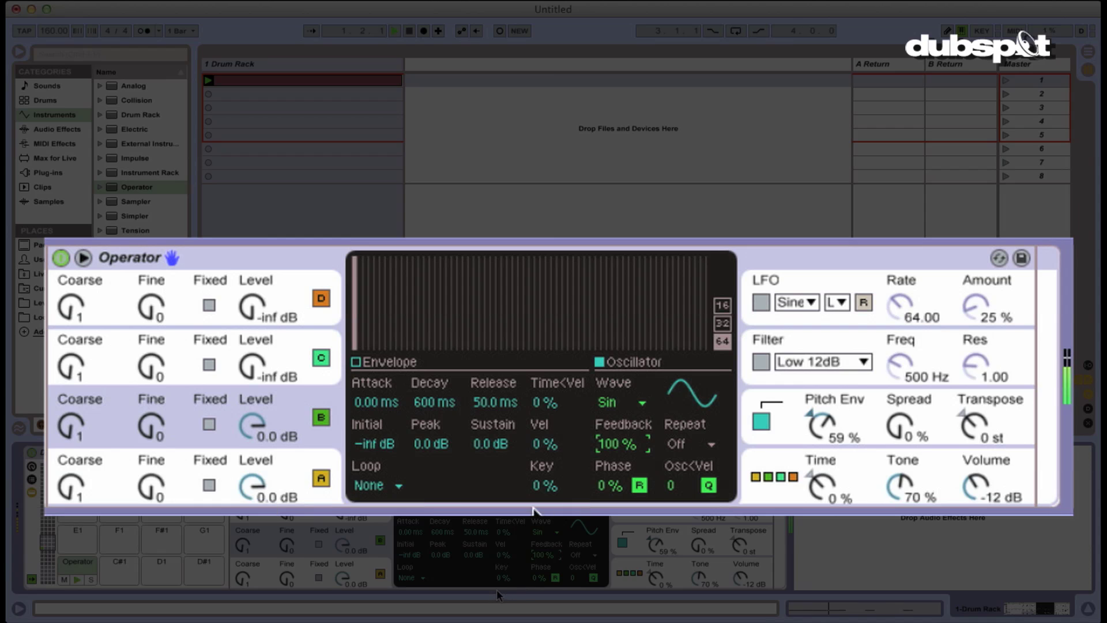
pyautogui.click(278, 430)
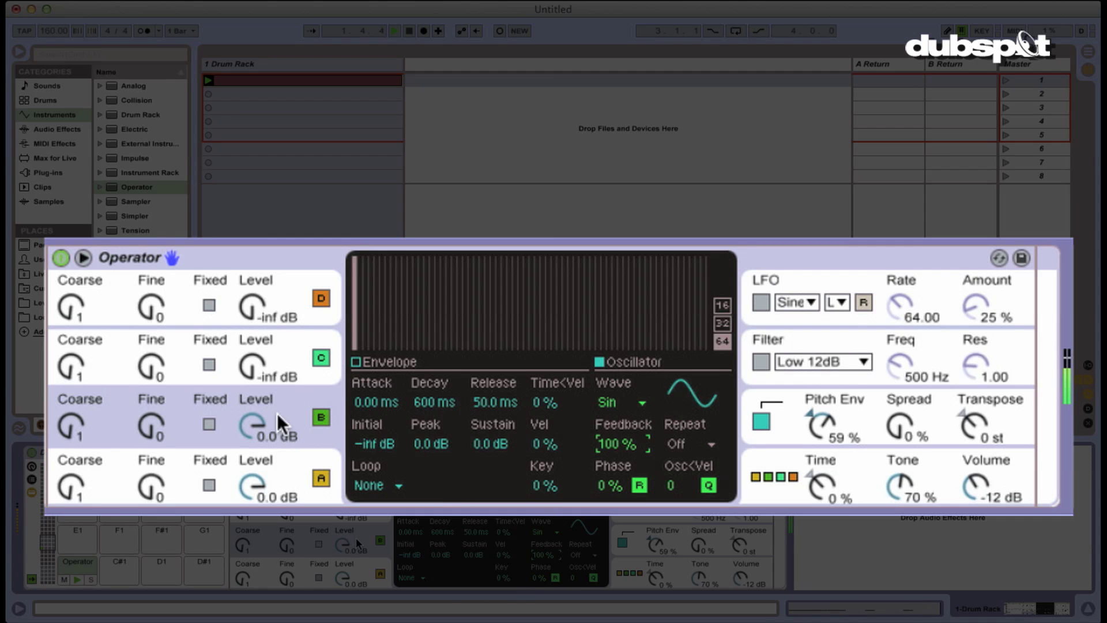
pyautogui.click(356, 361)
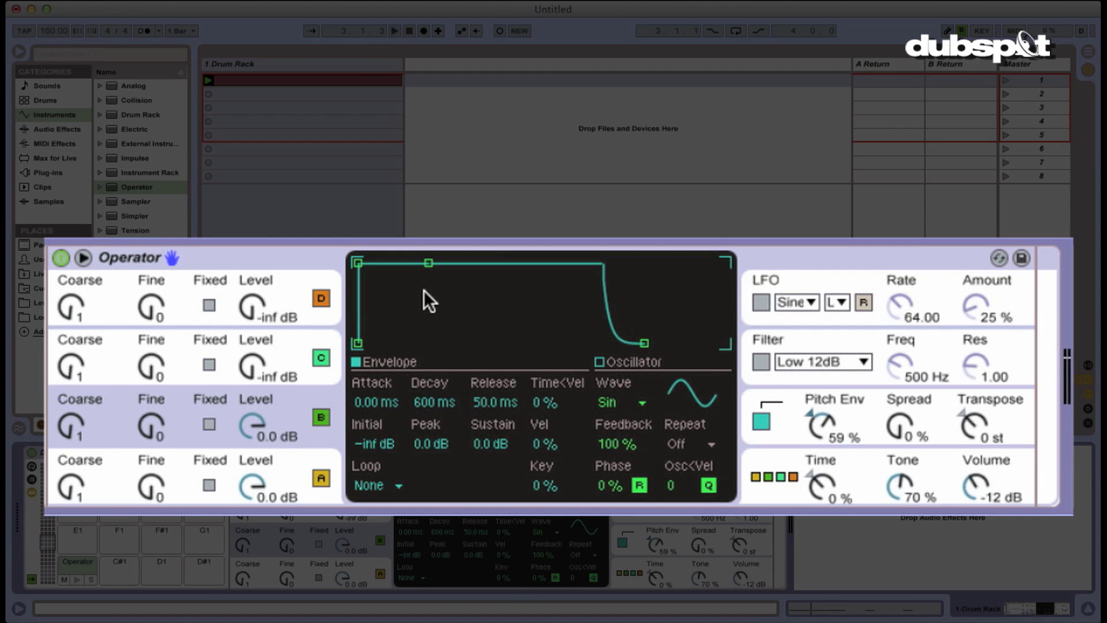
pyautogui.click(799, 489)
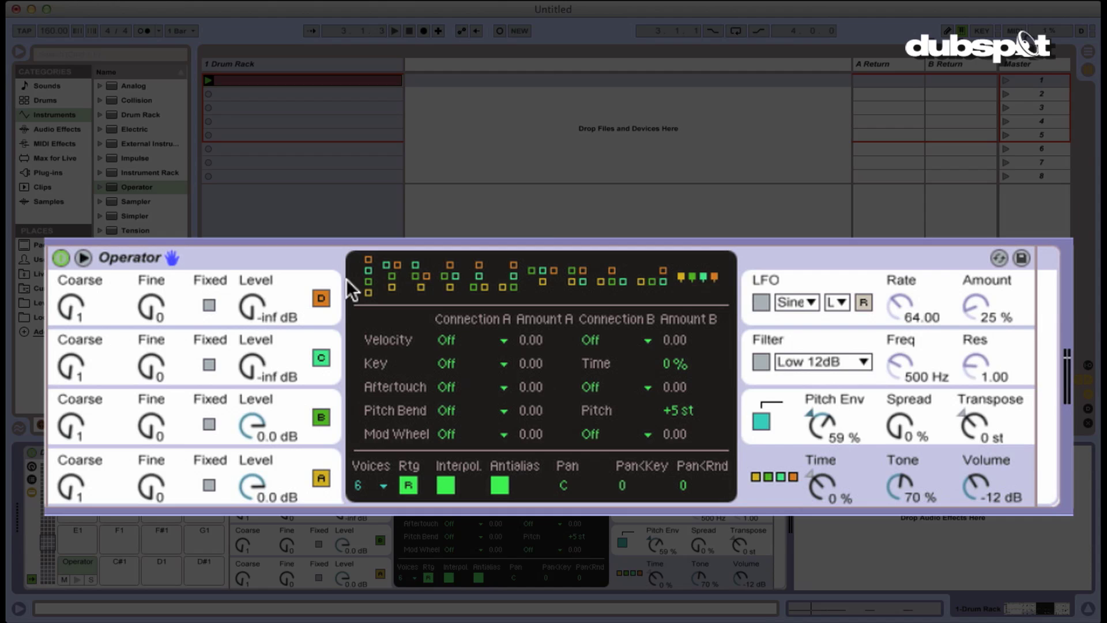
pyautogui.click(367, 282)
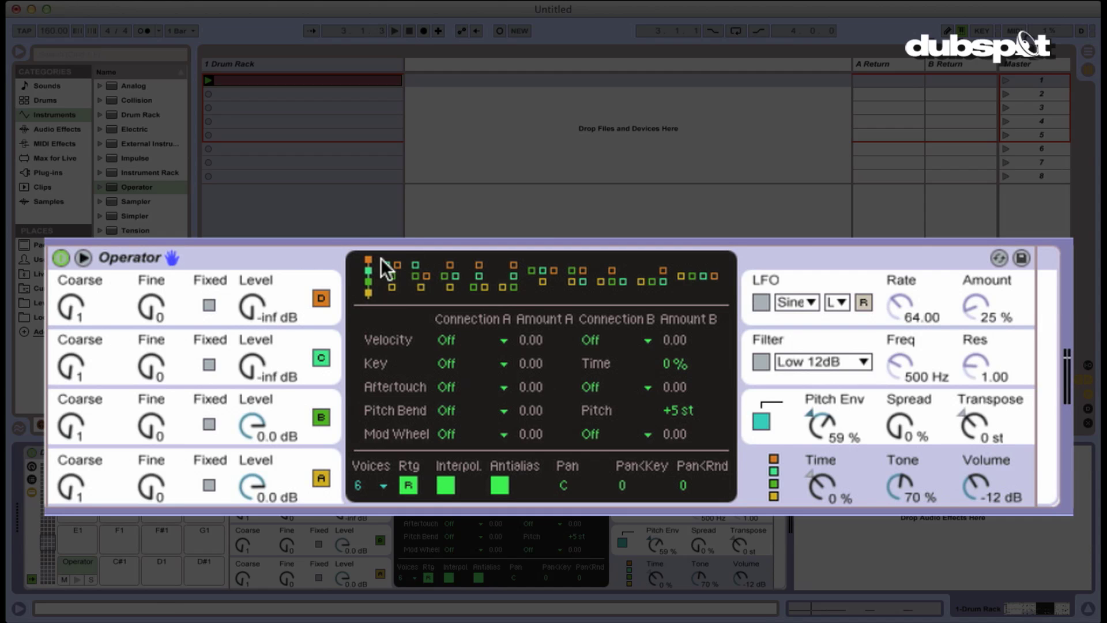
pyautogui.click(702, 277)
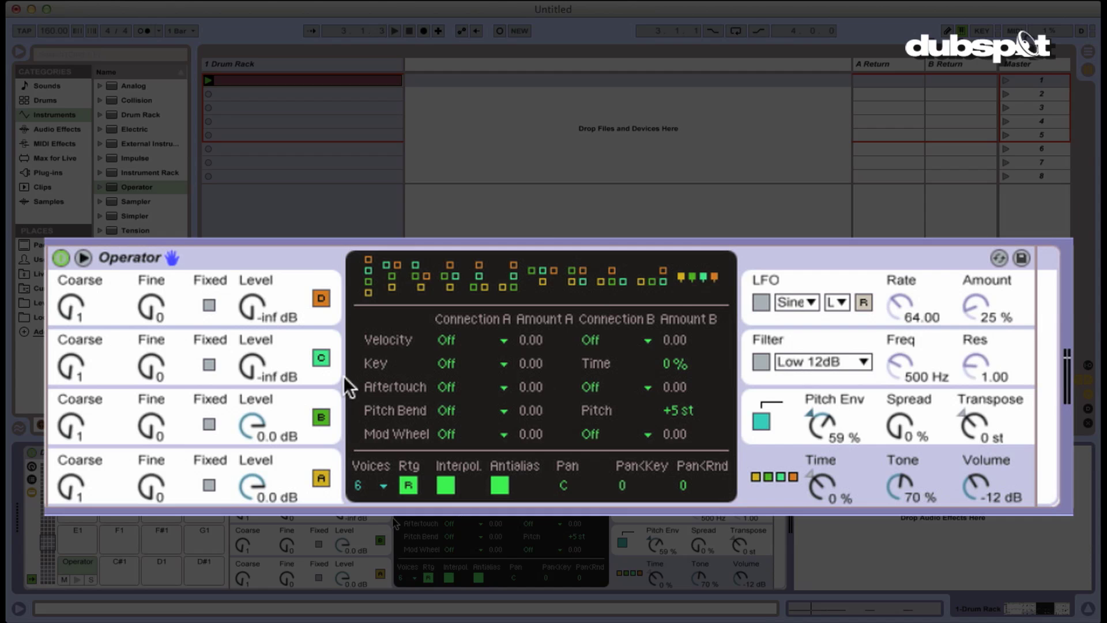
pyautogui.click(795, 435)
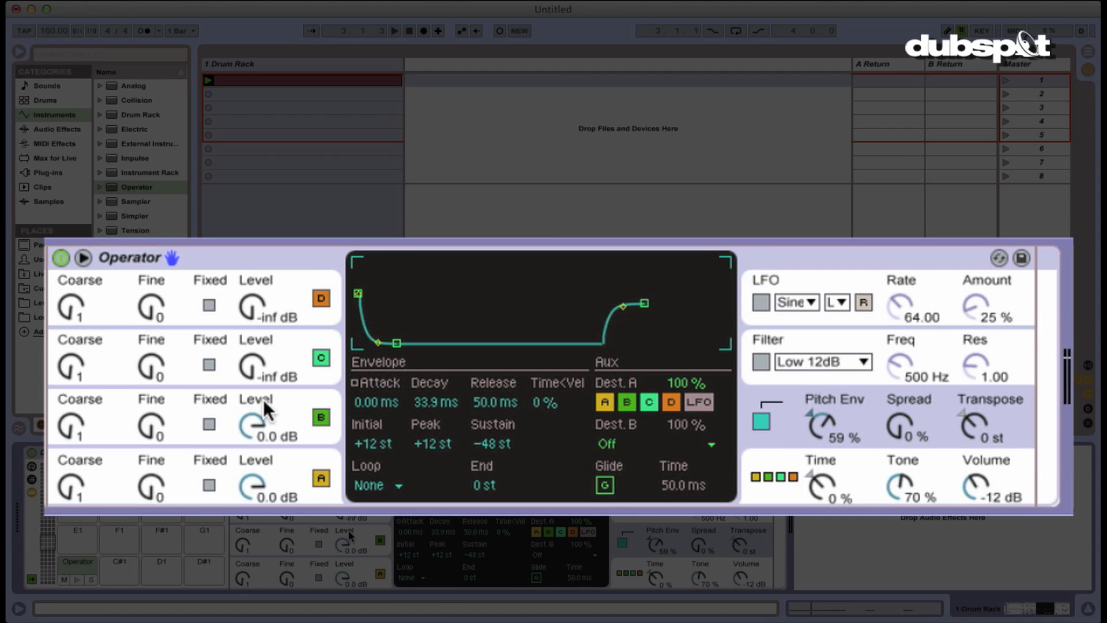
pyautogui.click(277, 408)
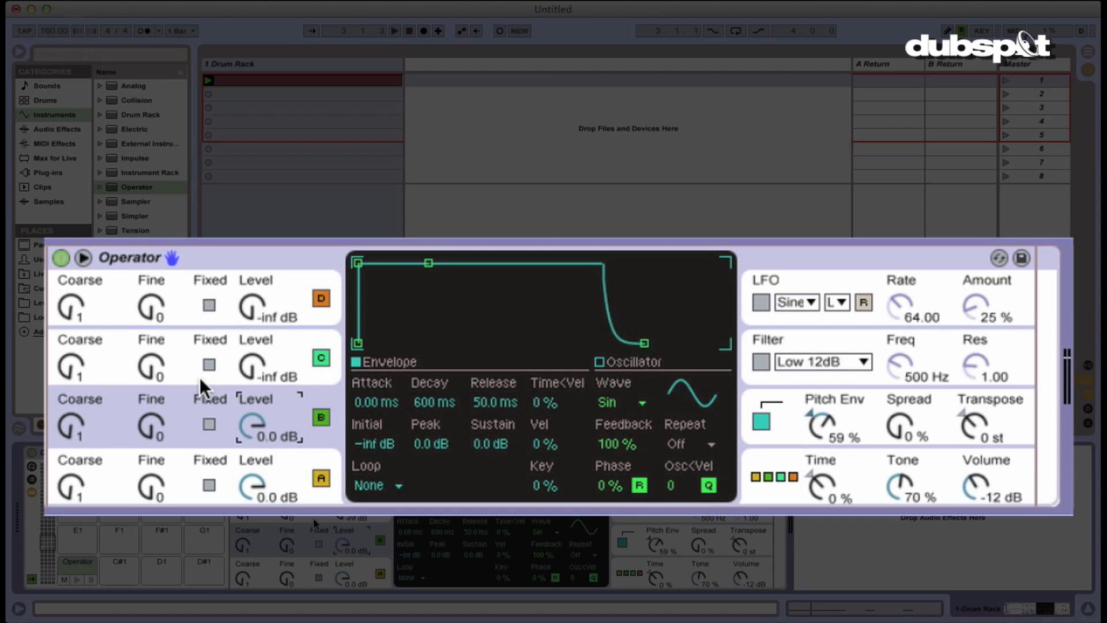
# Make oscillator B's envelope decay short with no sustain and try its coarse tuning up and down.
pyautogui.click(172, 414)
pyautogui.press('space')
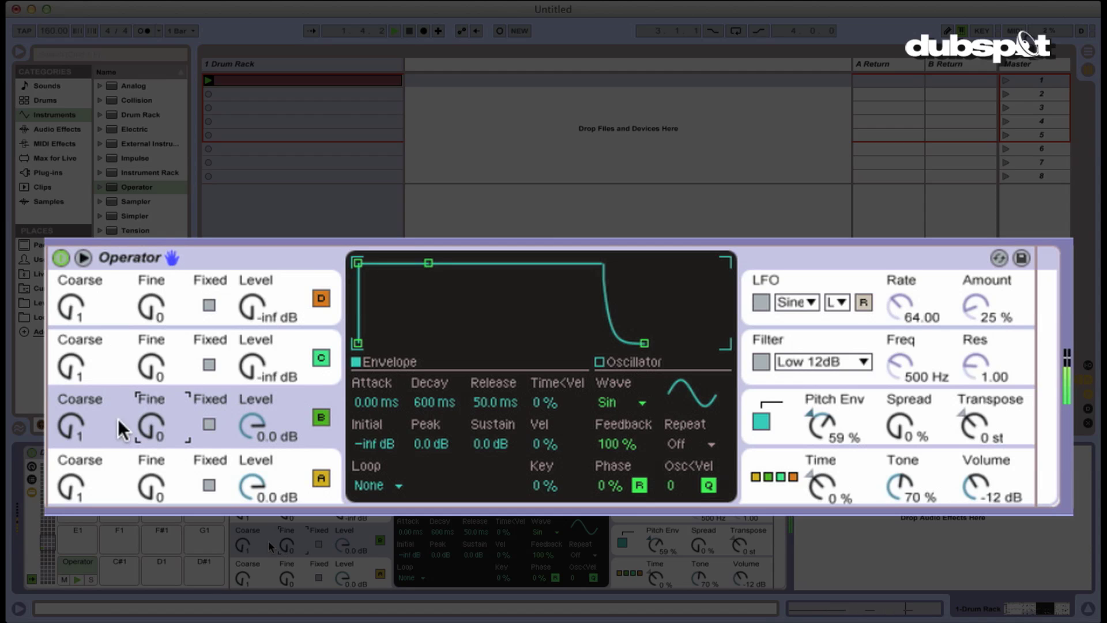
pyautogui.press('space')
pyautogui.press('space')
pyautogui.moveTo(428, 263); pyautogui.dragTo(410, 344)
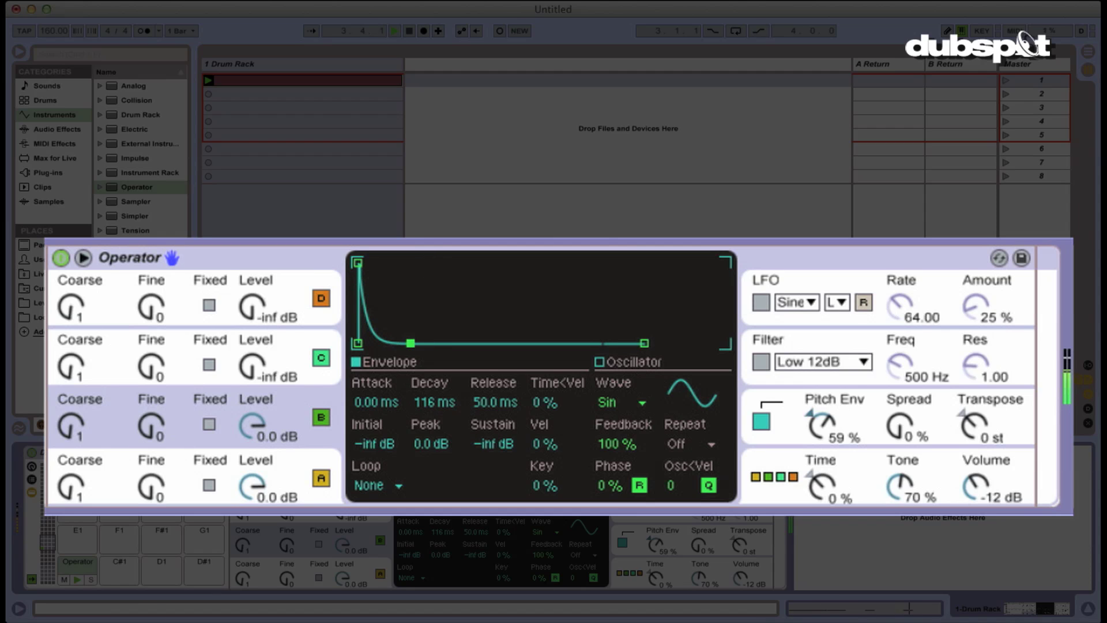
pyautogui.click(51, 433)
pyautogui.press('Up')
pyautogui.press('Up')
pyautogui.press('Up')
pyautogui.press('Up')
pyautogui.press('Up')
pyautogui.press('Up')
pyautogui.press('Up')
pyautogui.press('Up')
pyautogui.press('Up')
pyautogui.press('Up')
pyautogui.press('Up')
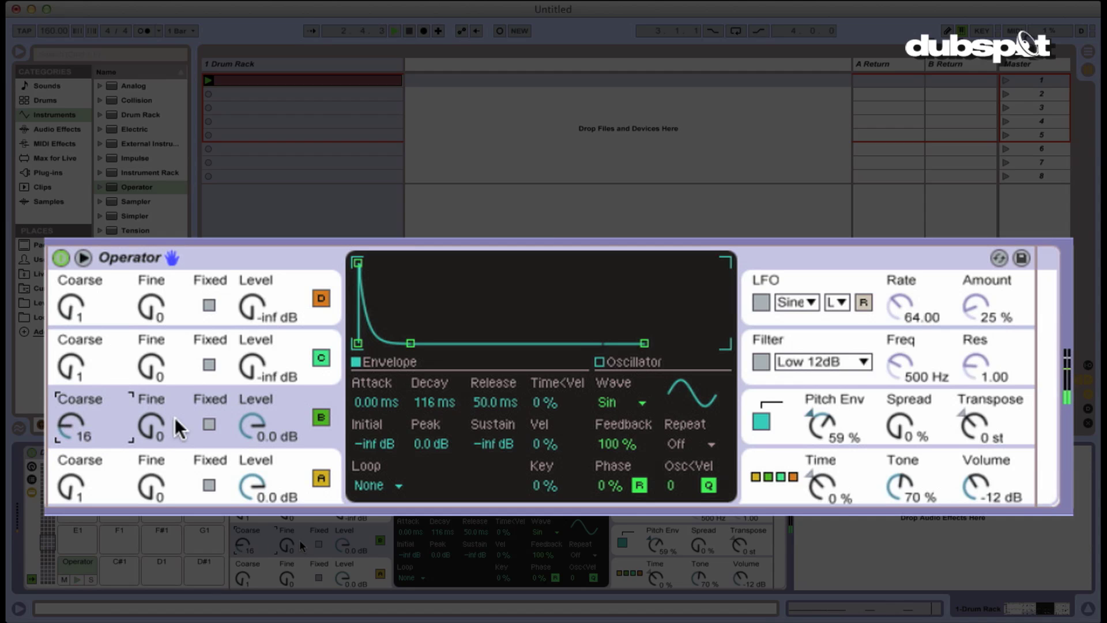
pyautogui.press('Down')
pyautogui.press('Down')
pyautogui.press('Down')
pyautogui.press('Down')
pyautogui.press('Down')
pyautogui.press('Down')
pyautogui.press('Down')
pyautogui.press('Down')
pyautogui.press('Down')
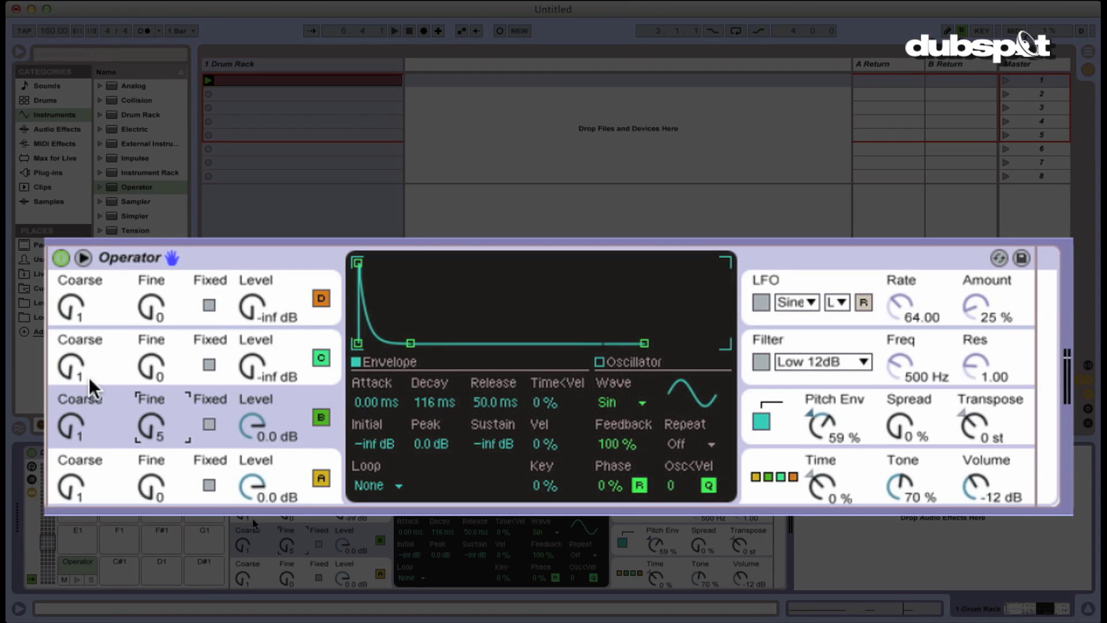
# Set oscillator B's Fine tuning to 4 and lengthen its decay to 1.41 s while auditioning.
pyautogui.press('Down')
pyautogui.press('Down')
pyautogui.press('Up')
pyautogui.click(361, 535)
pyautogui.press('space')
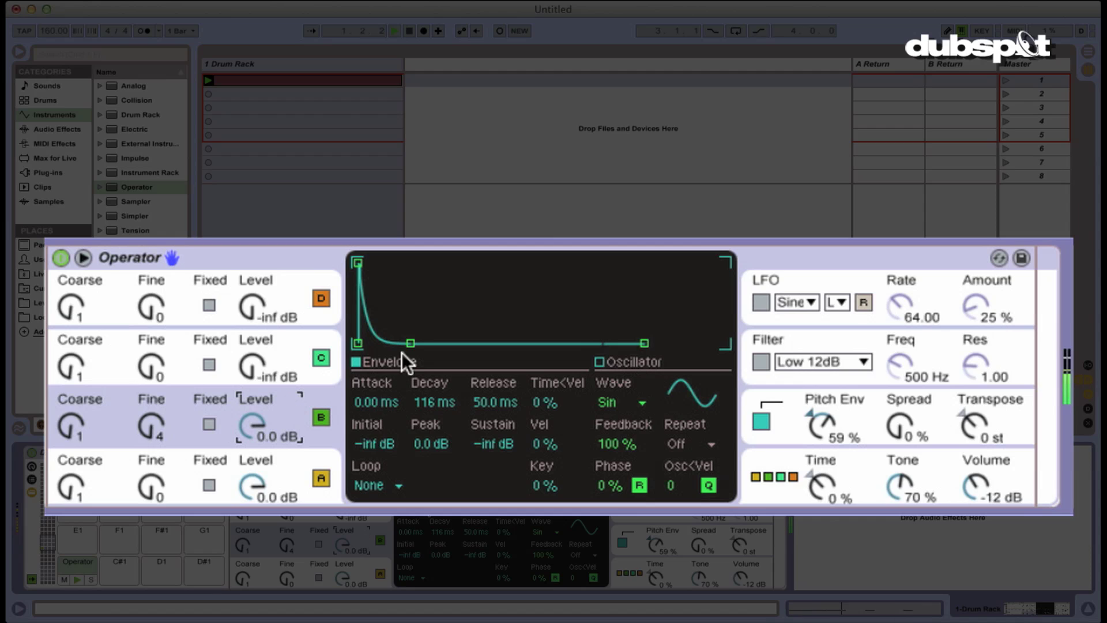
pyautogui.moveTo(410, 343); pyautogui.dragTo(438, 343)
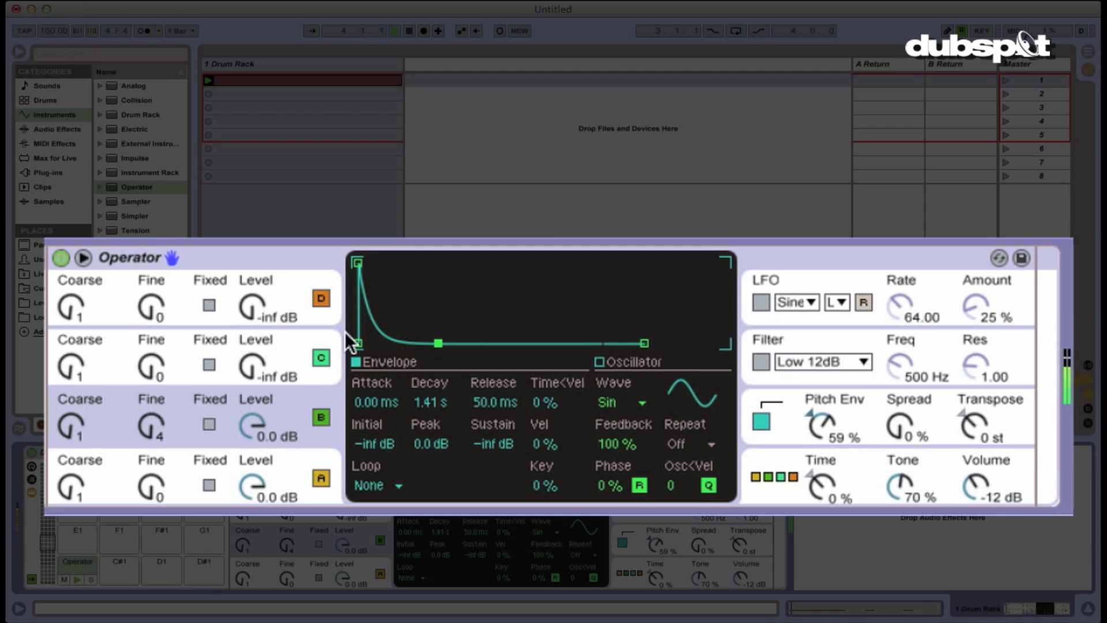
pyautogui.press('space')
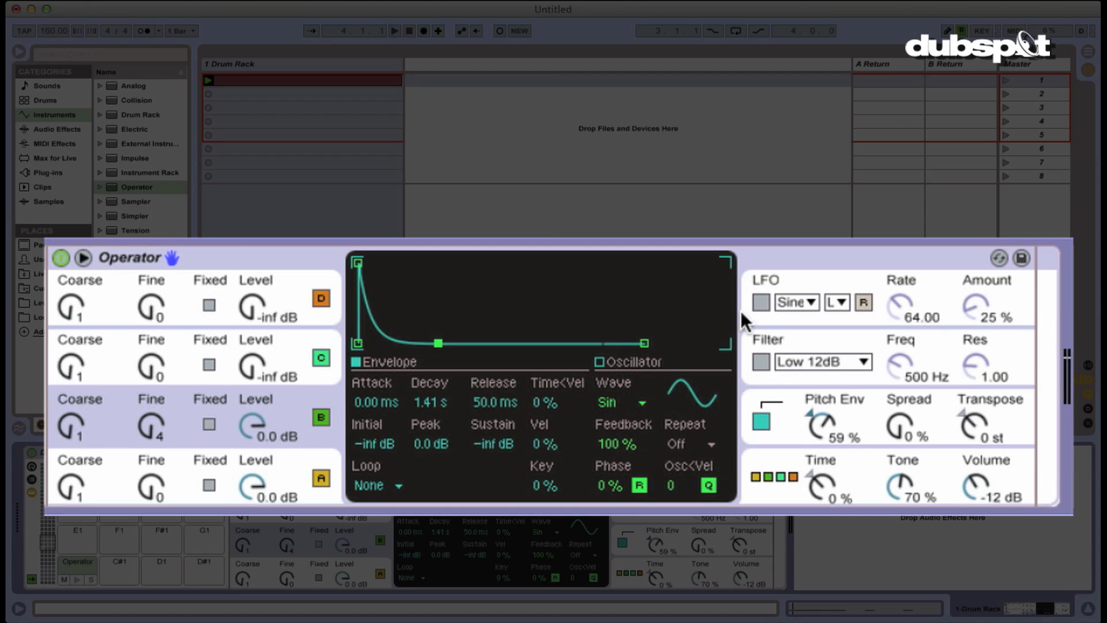
# Enable the LFO at 100 % amount and remove oscillator A from its destinations.
pyautogui.click(760, 302)
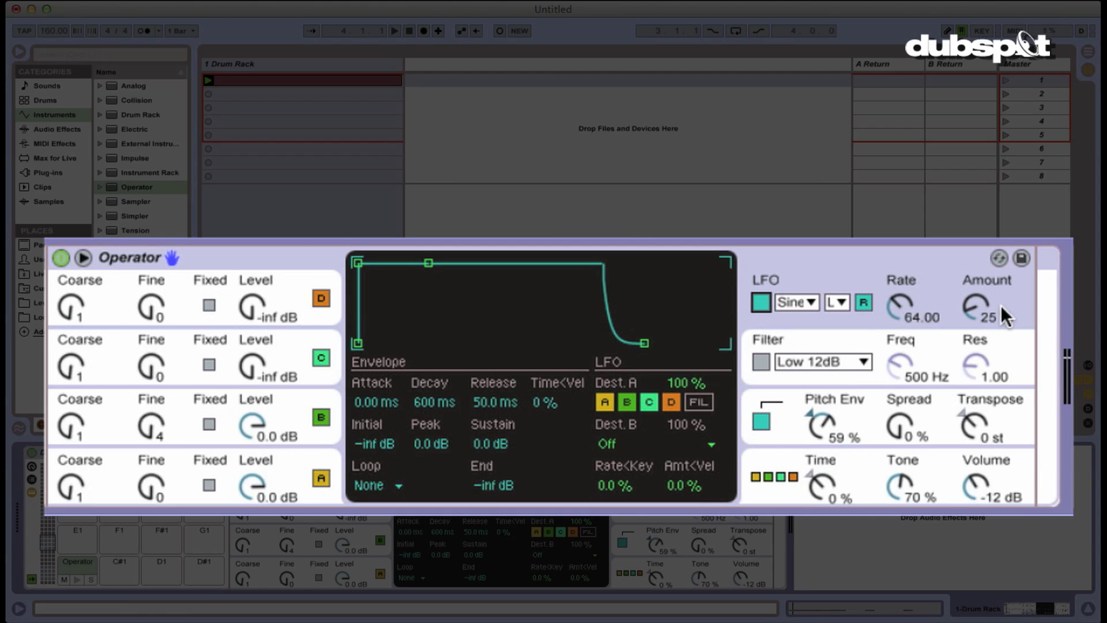
pyautogui.moveTo(999, 306); pyautogui.dragTo(971, 300)
pyautogui.press('space')
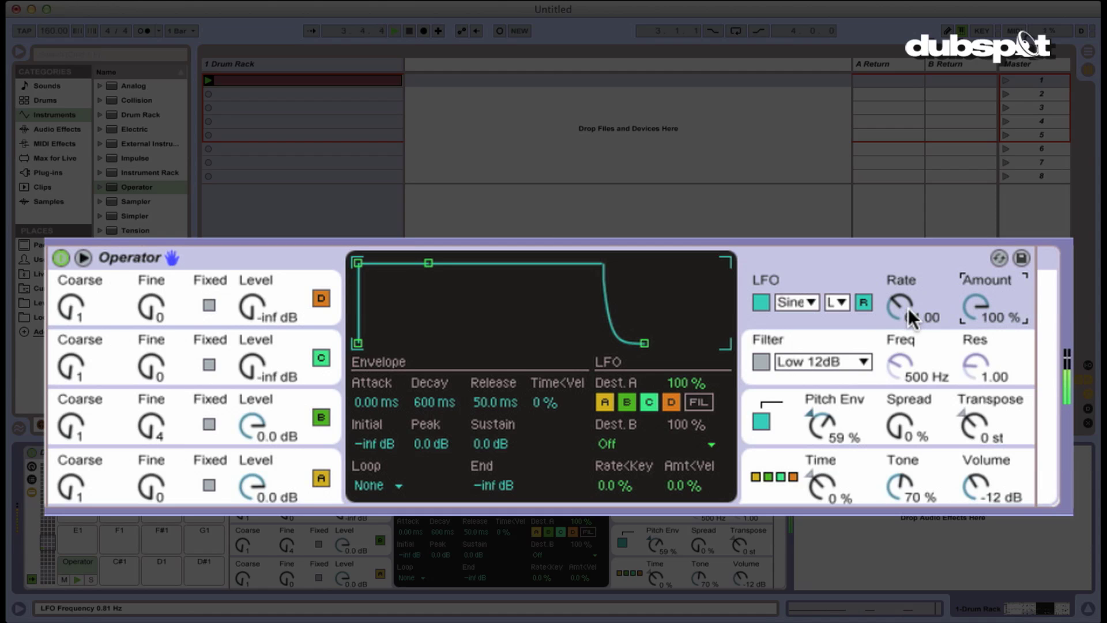
pyautogui.press('space')
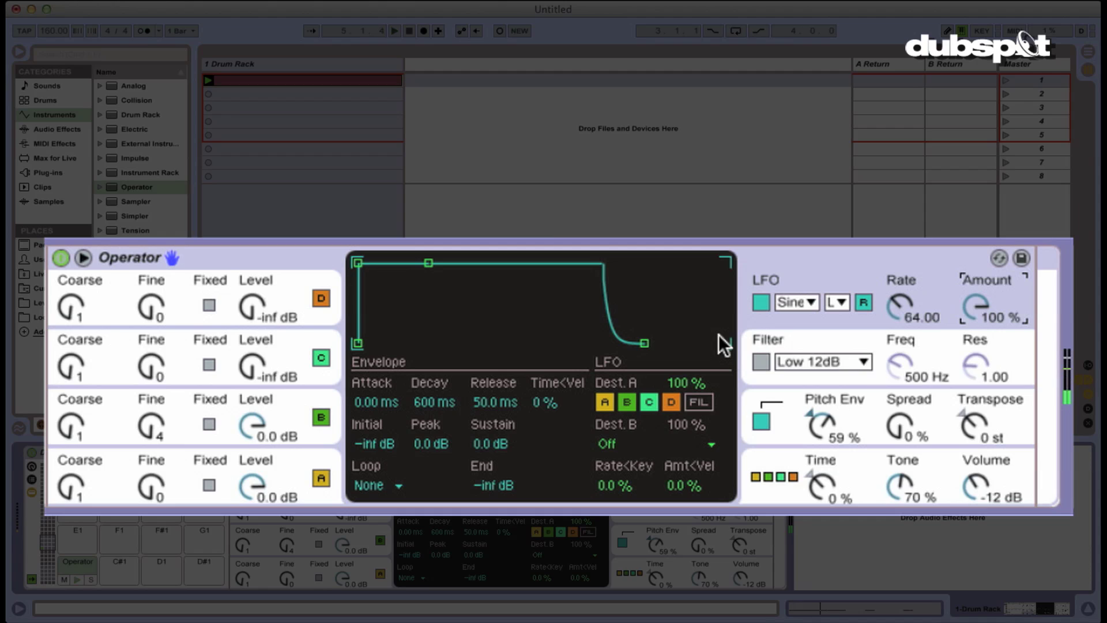
pyautogui.click(604, 399)
pyautogui.press('space')
# Set the LFO range to High and play the sequence to hear it.
pyautogui.click(273, 401)
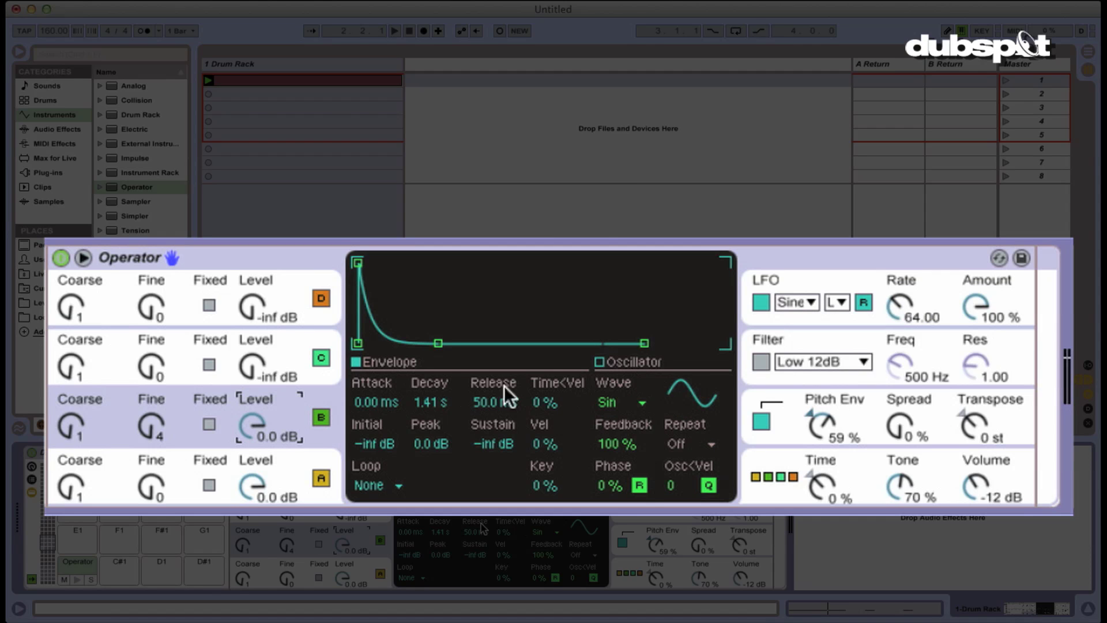
pyautogui.click(829, 320)
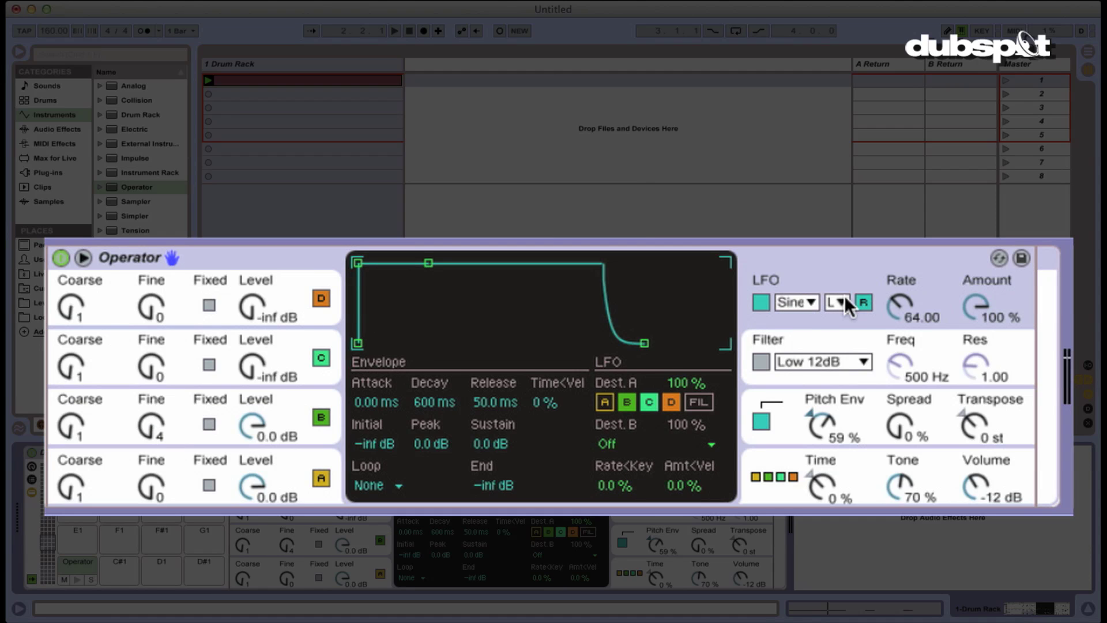
pyautogui.click(845, 300)
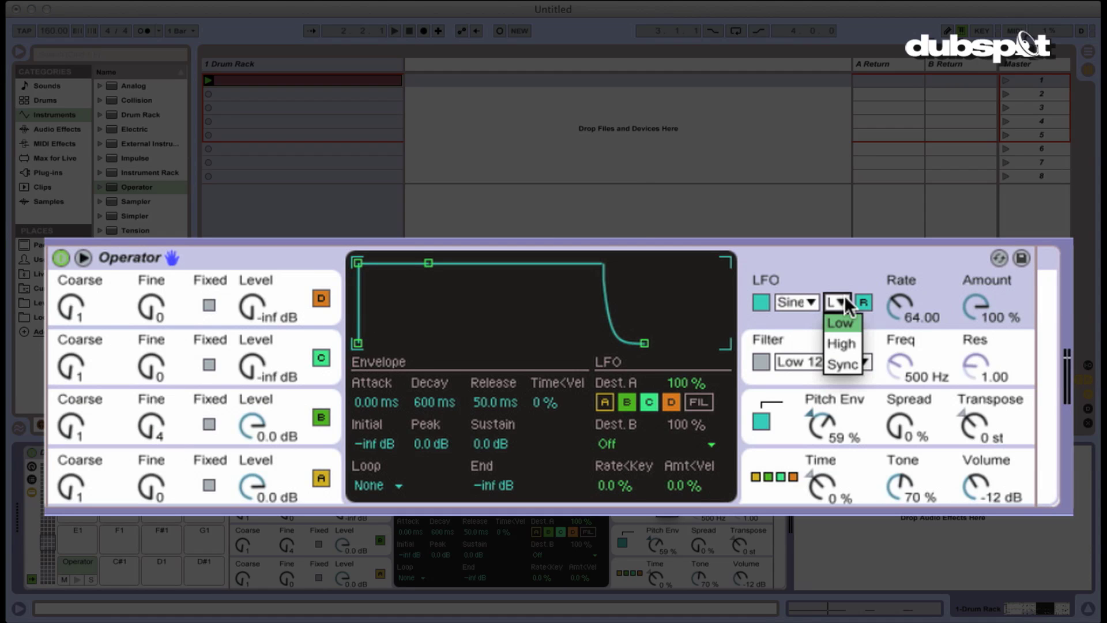
pyautogui.click(844, 343)
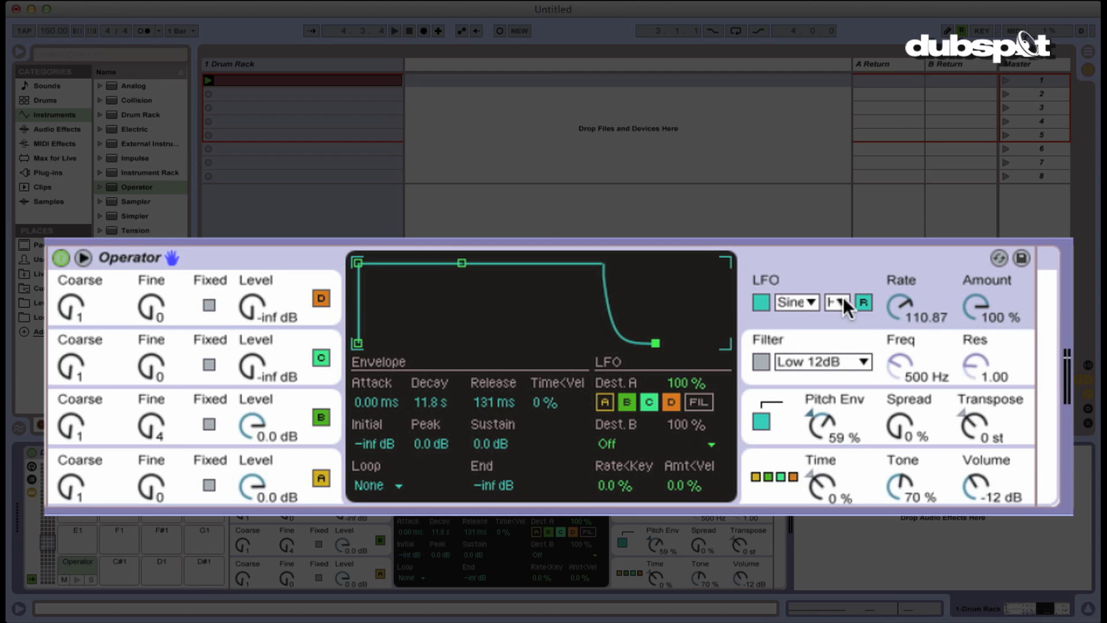
pyautogui.press('space')
pyautogui.press('space')
# Stop playback and set operator B's envelope Loop to Beat, repeating every 1/16.
pyautogui.click(265, 404)
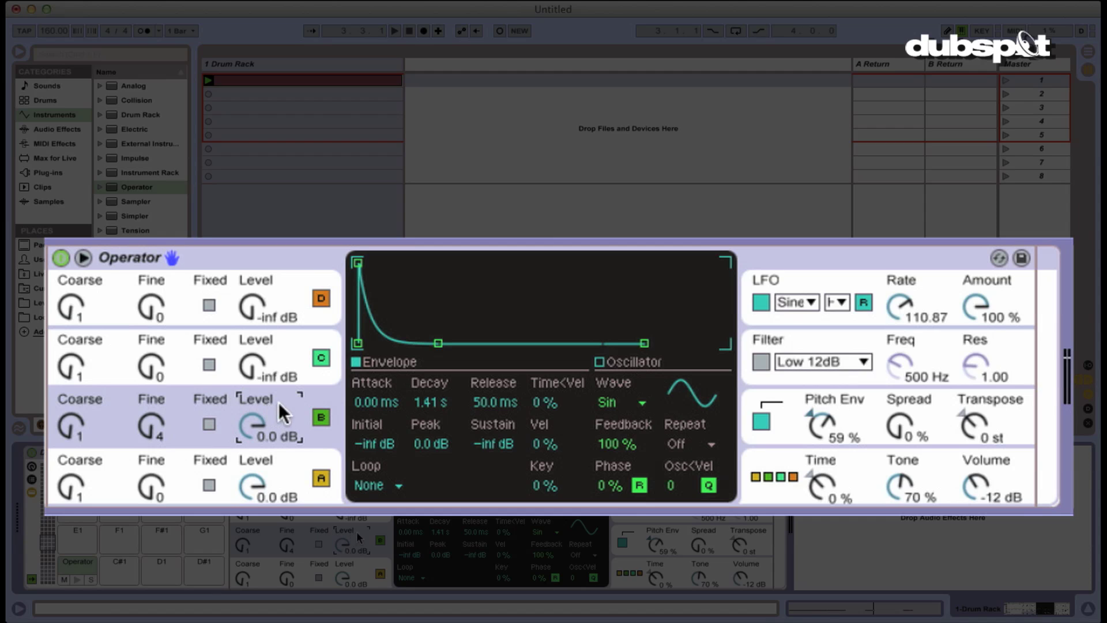
pyautogui.click(358, 483)
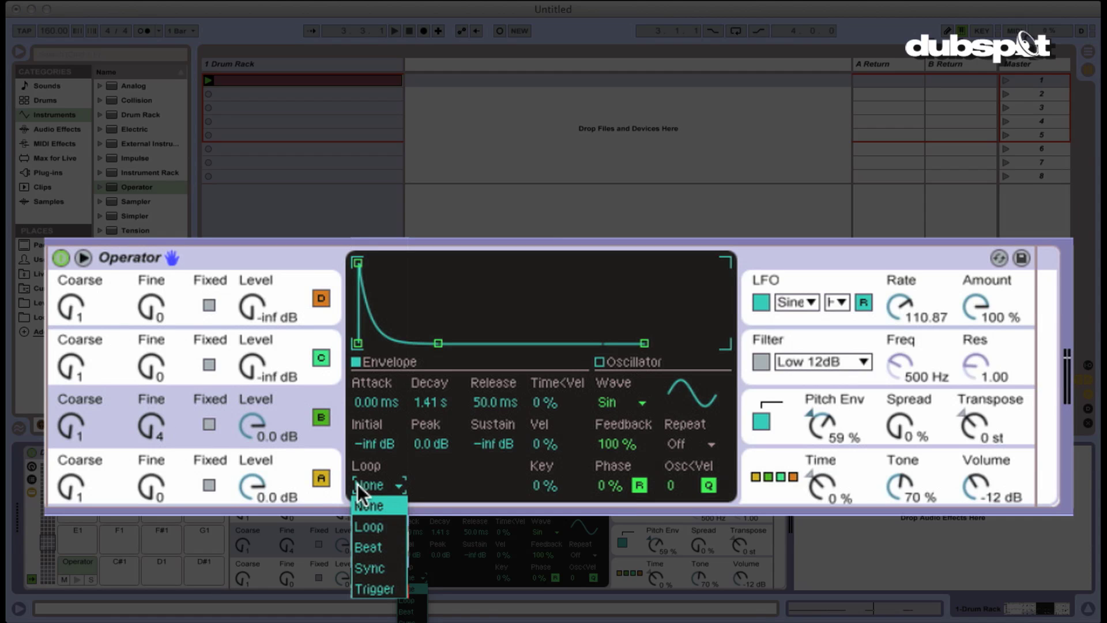
pyautogui.click(369, 548)
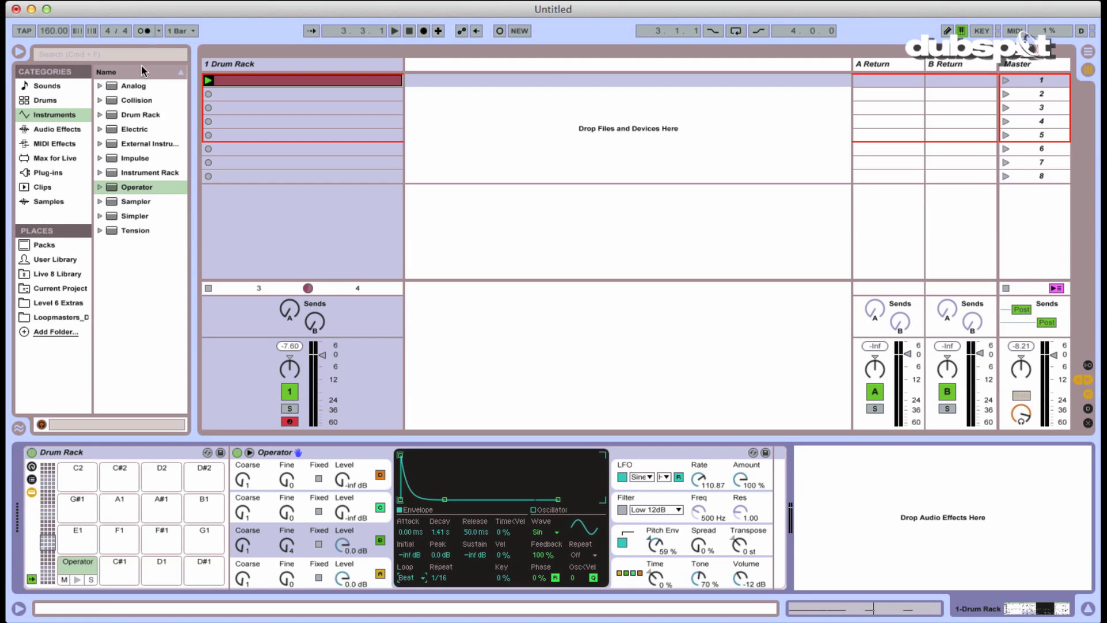
# In the clip's notes, extend the 1.2 note to 1.3 and shorten the first note to a sixteenth.
pyautogui.click(256, 77)
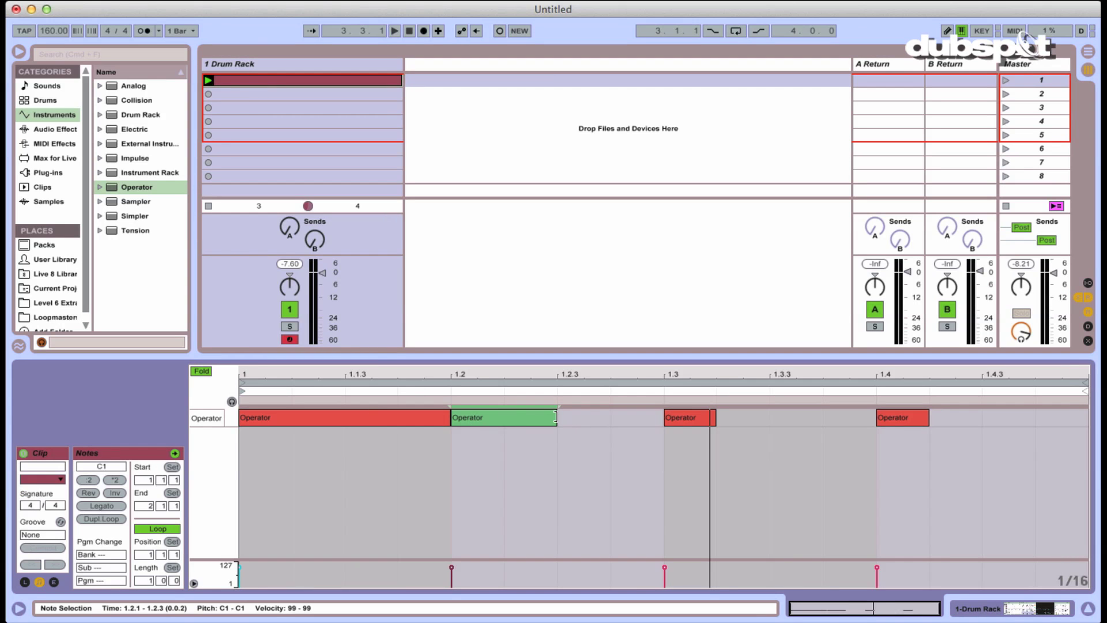
pyautogui.moveTo(555, 417); pyautogui.dragTo(1089, 419)
pyautogui.click(715, 417)
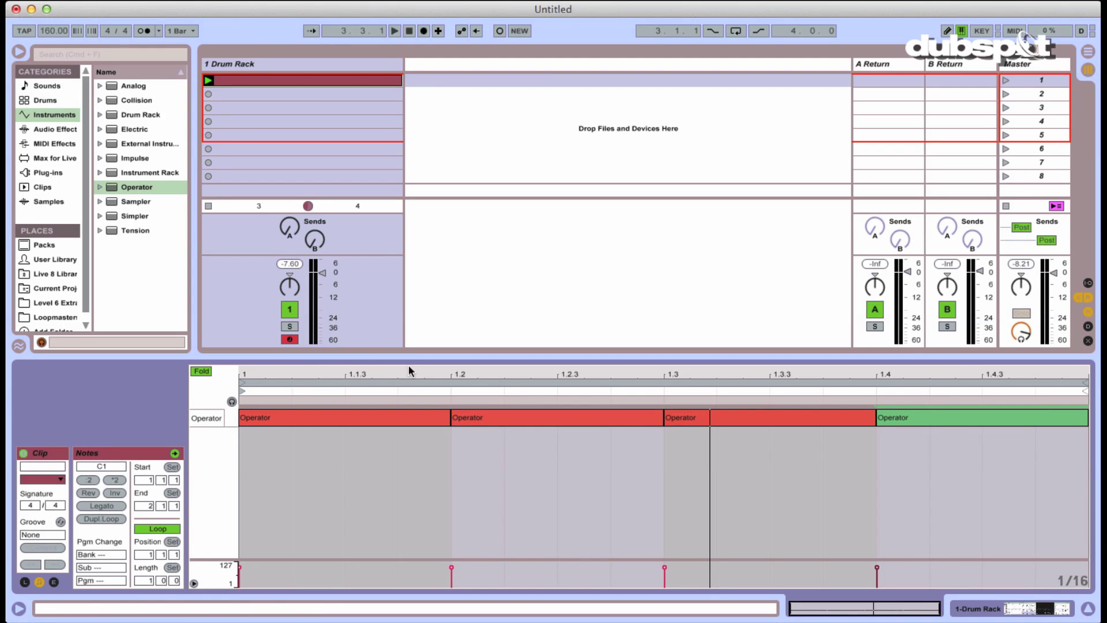
pyautogui.moveTo(447, 418); pyautogui.dragTo(294, 420)
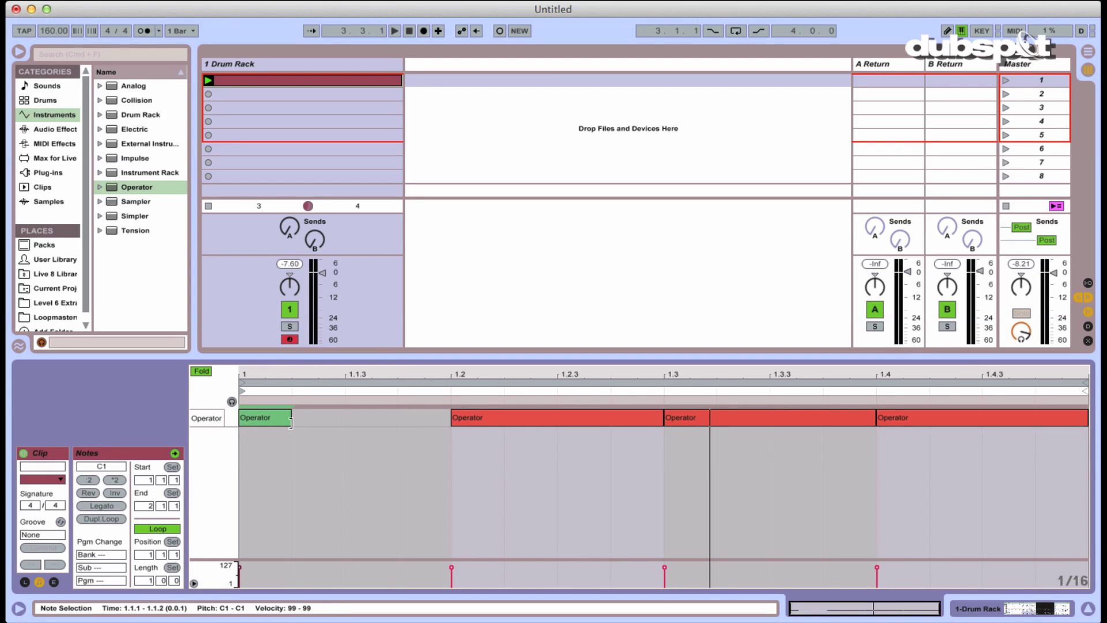
pyautogui.click(307, 419)
pyautogui.click(371, 415)
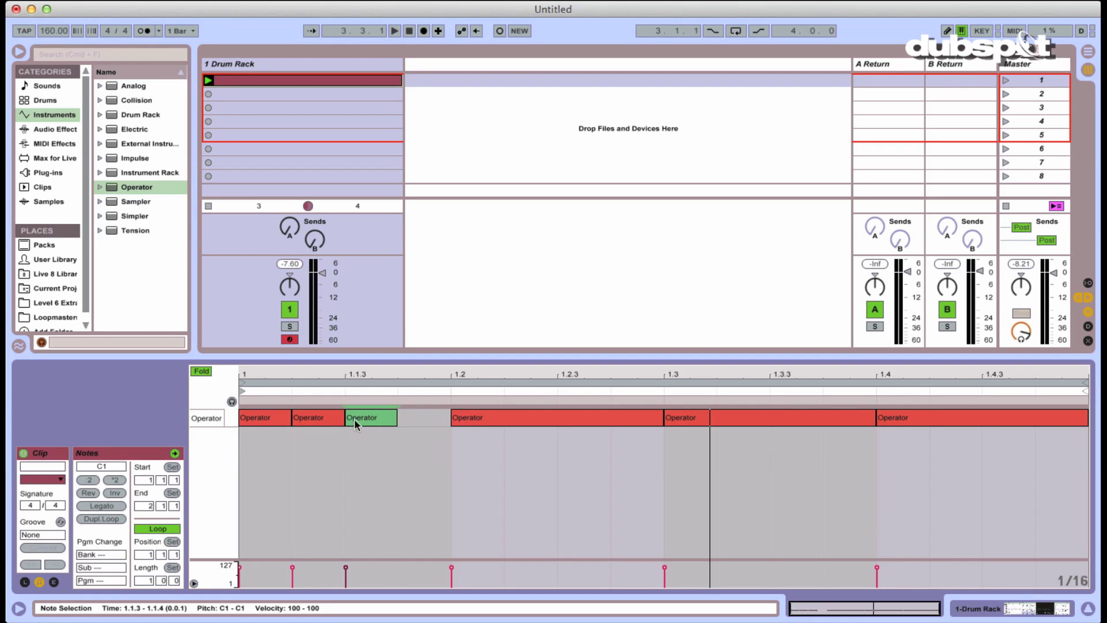
pyautogui.press('super+z')
pyautogui.press('super+z')
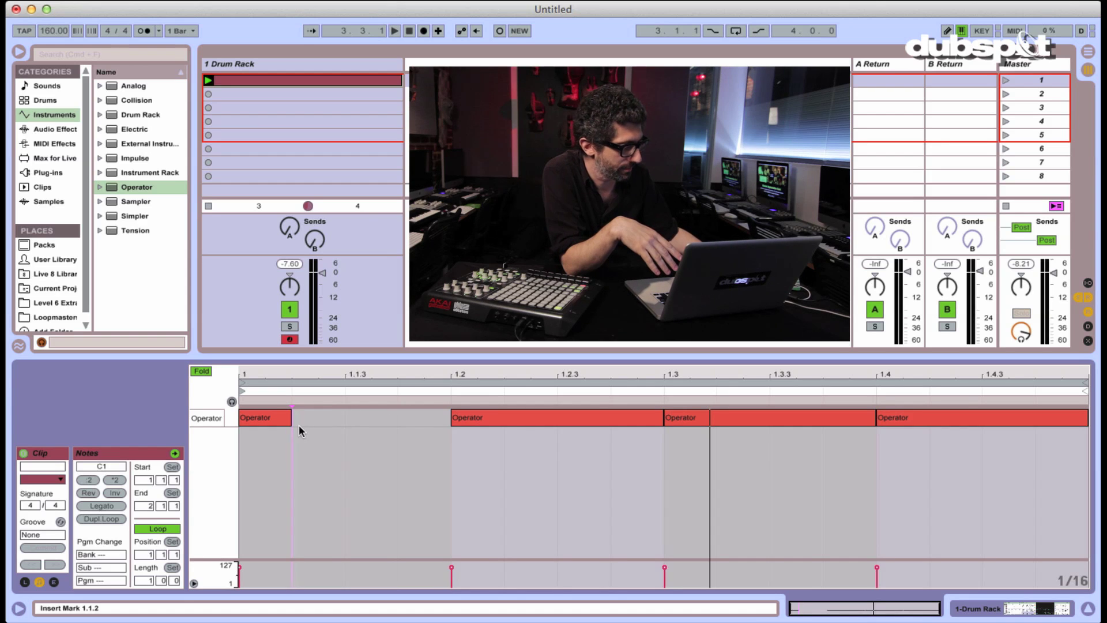
# Move the second note back to beat 1.2, stretch the first note to meet it, and play.
pyautogui.moveTo(562, 420); pyautogui.dragTo(481, 415)
pyautogui.press('Right')
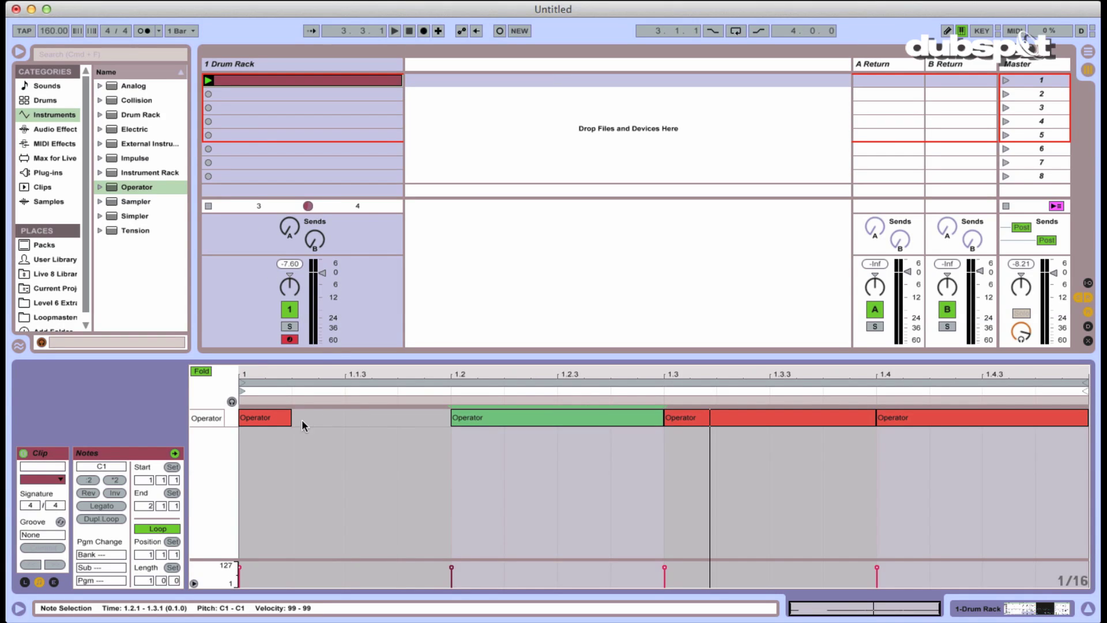
pyautogui.moveTo(294, 420); pyautogui.dragTo(451, 420)
pyautogui.press('space')
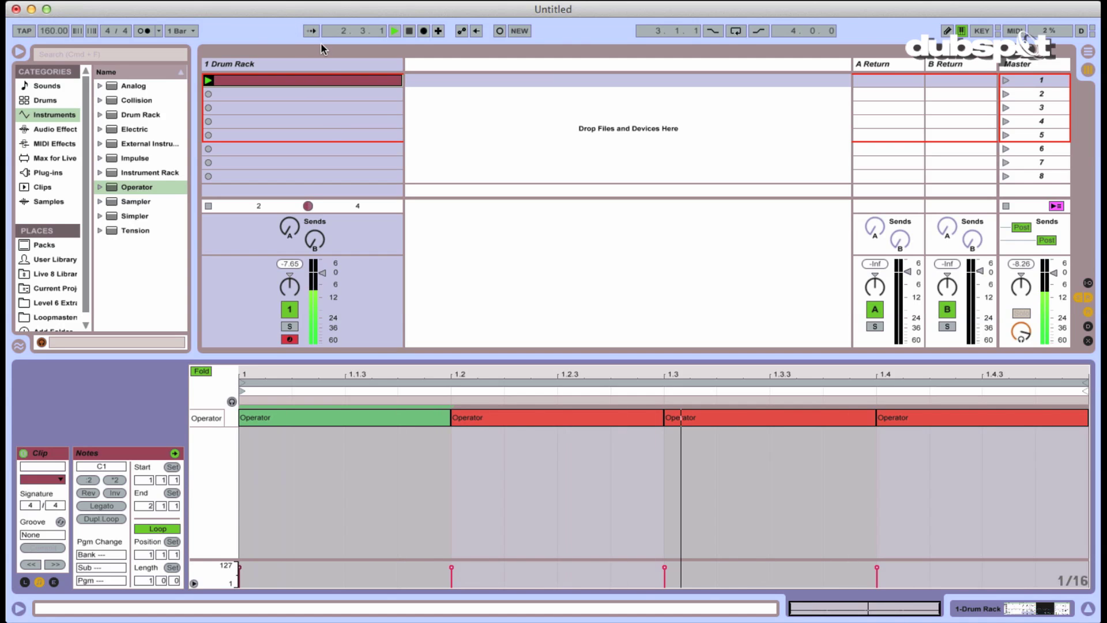
# Back in Operator, set oscillator B's envelope Repeat to 1/12 while replaying the kick clip.
pyautogui.click(331, 65)
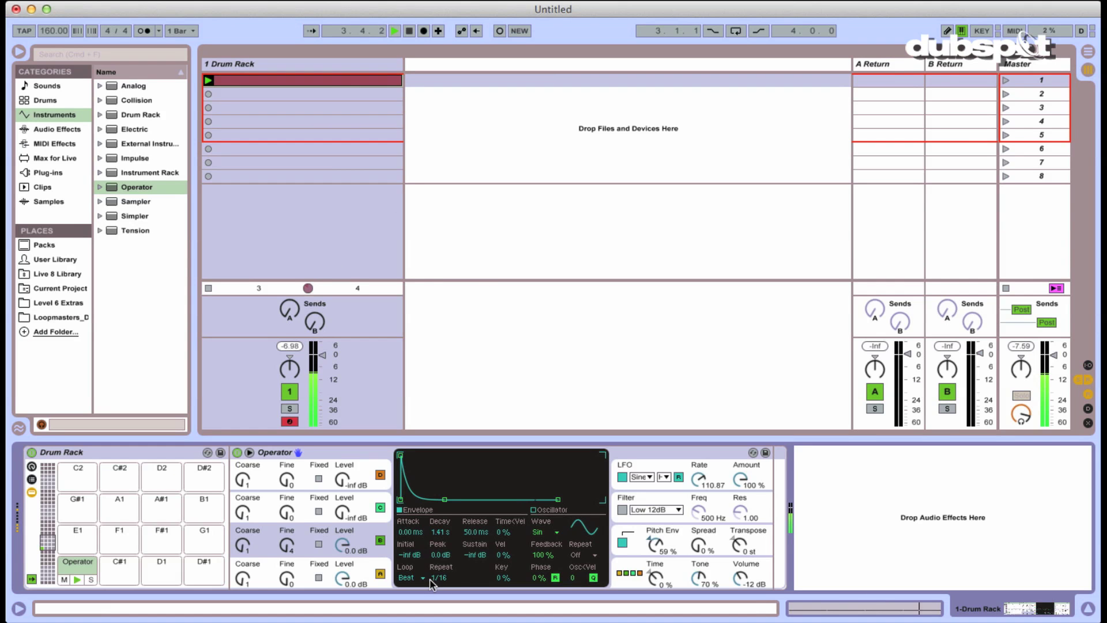
pyautogui.press('space')
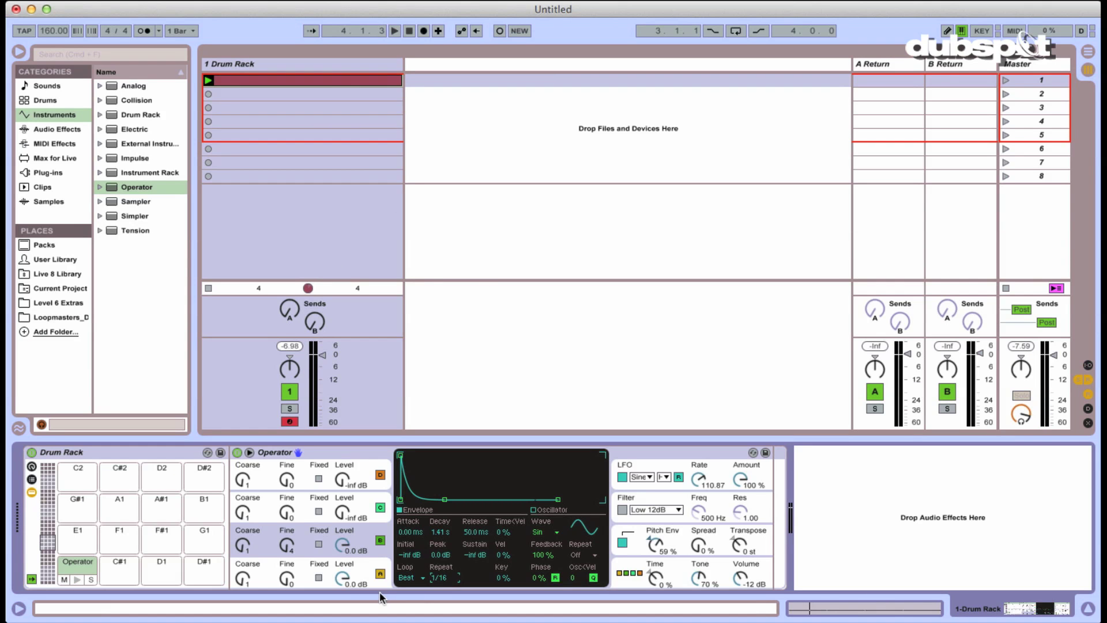
pyautogui.scroll(1, 453, 587)
pyautogui.press('space')
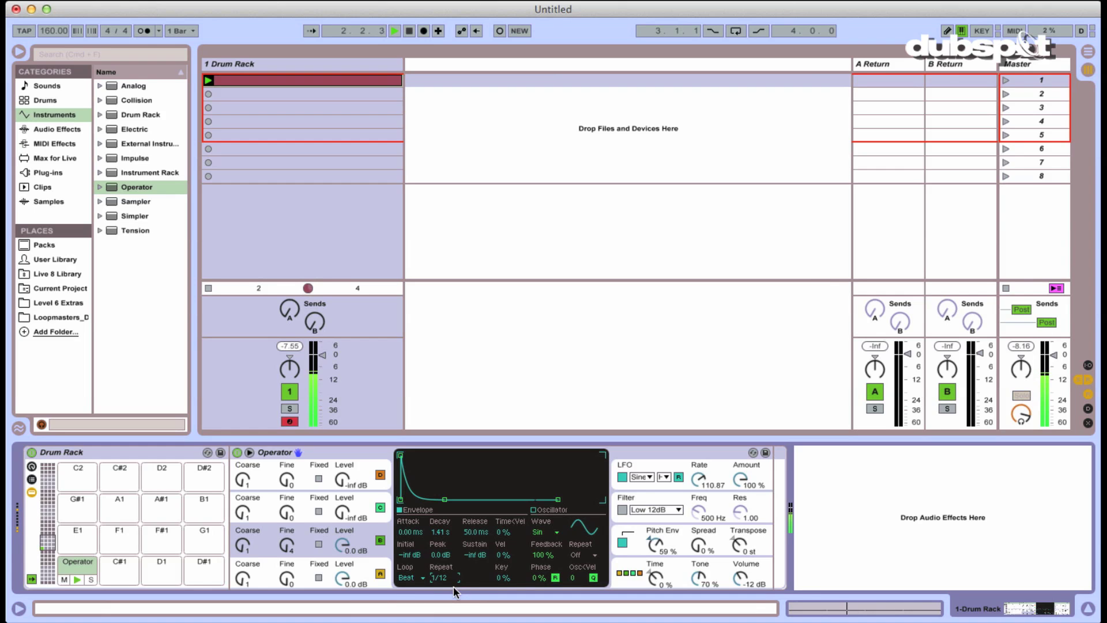
pyautogui.scroll(1, 453, 586)
pyautogui.scroll(-1, 453, 586)
pyautogui.scroll(2, 454, 586)
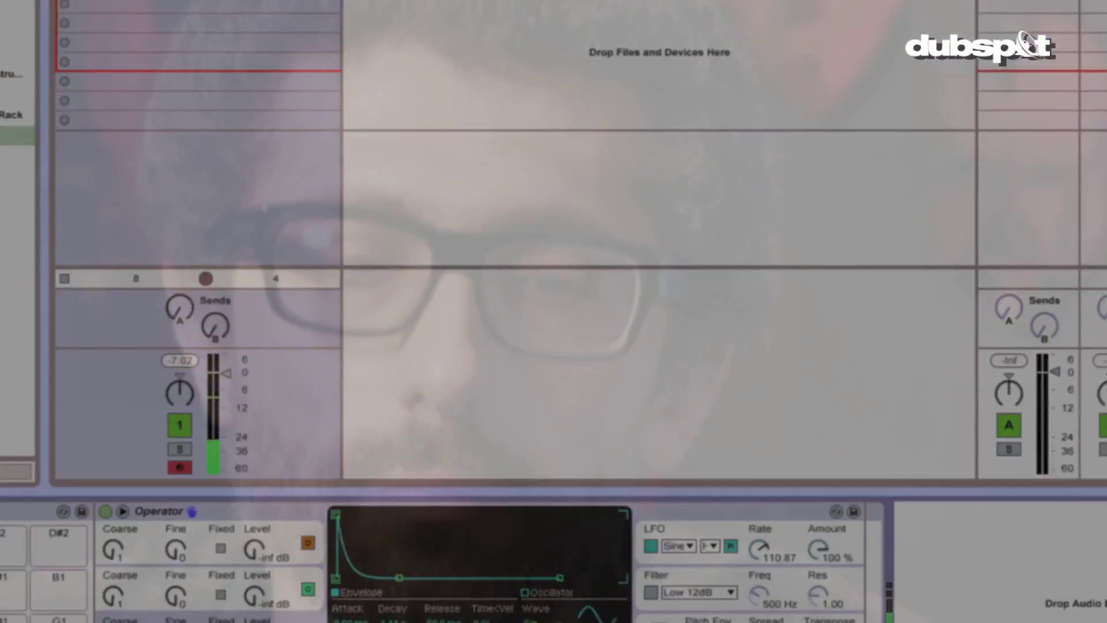